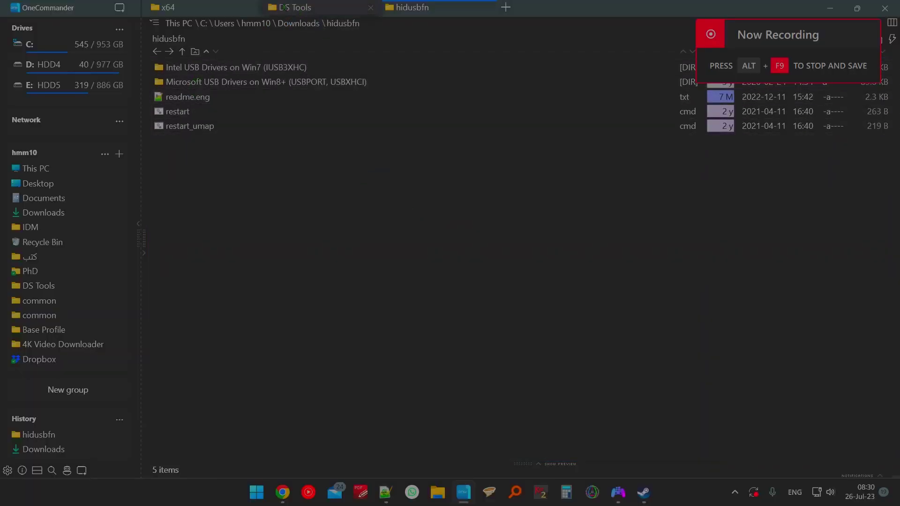
Launch Setup from the DRIVER folder of hidusbf inside DS Tools
{"action": "left_click", "coordinate": [287, 8]}
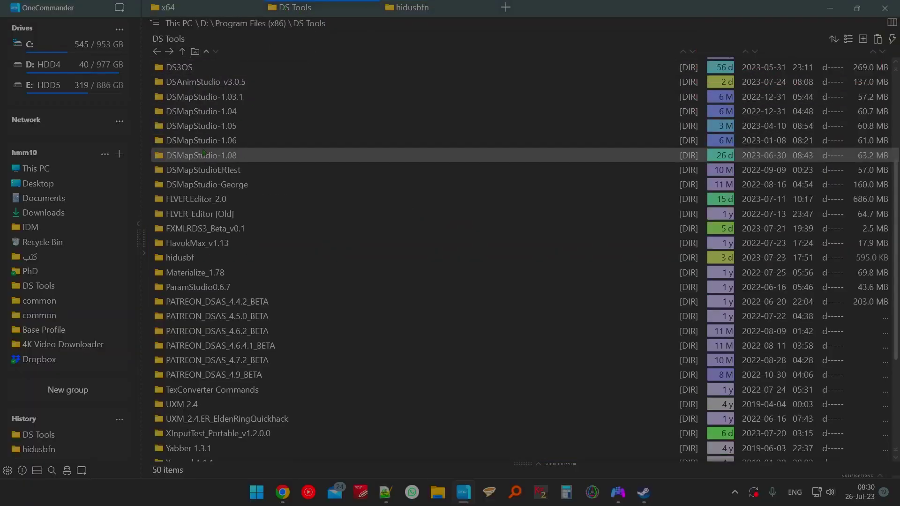
{"action": "double_click", "coordinate": [205, 260]}
{"action": "double_click", "coordinate": [178, 67]}
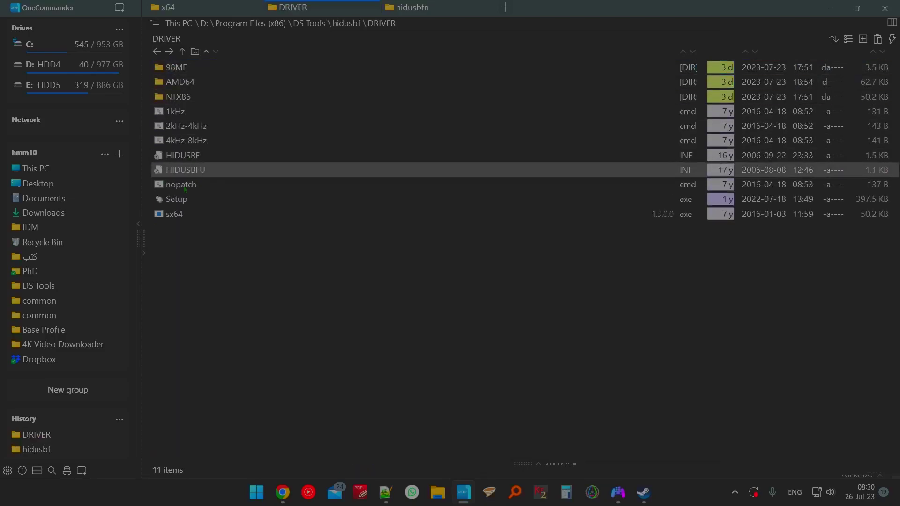
{"action": "double_click", "coordinate": [176, 199]}
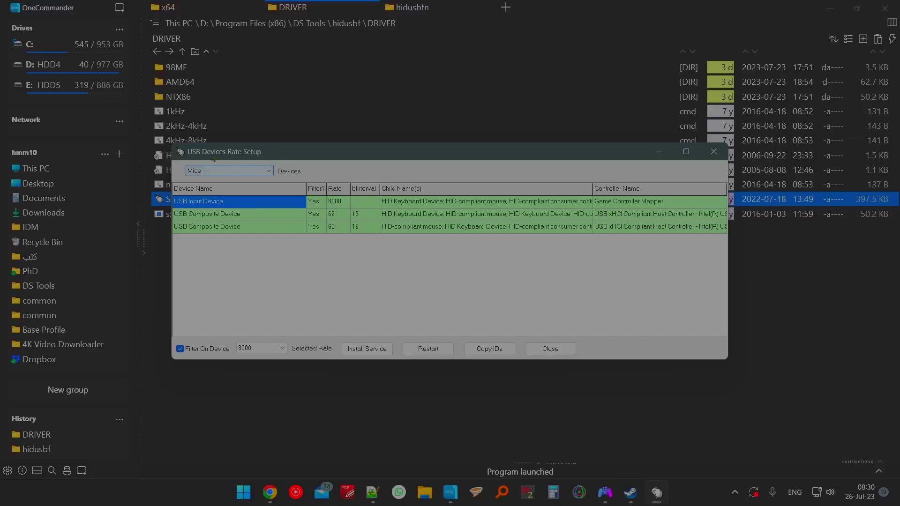
{"action": "left_click_drag", "start_coordinate": [225, 162], "coordinate": [184, 160]}
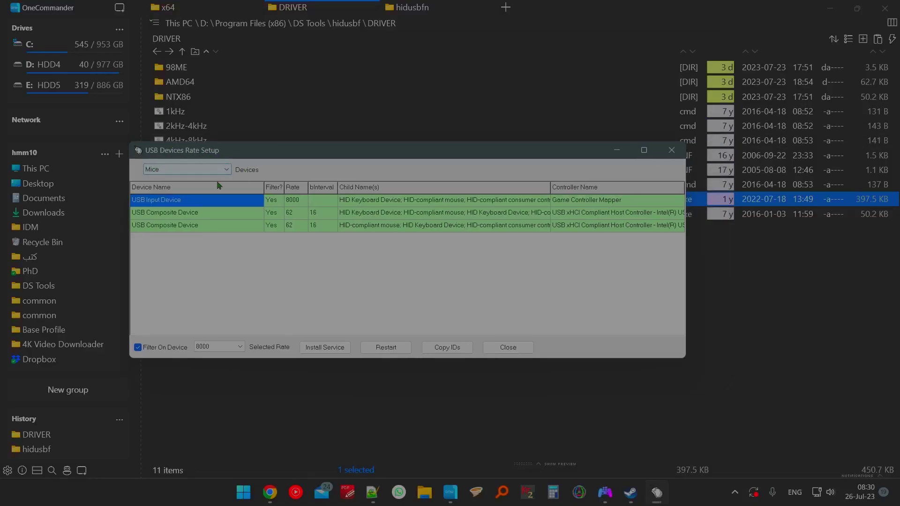
List all devices in USB Devices Rate Setup and examine the filter and rate of the USB composite devices
{"action": "left_click", "coordinate": [195, 170]}
{"action": "left_click", "coordinate": [163, 218]}
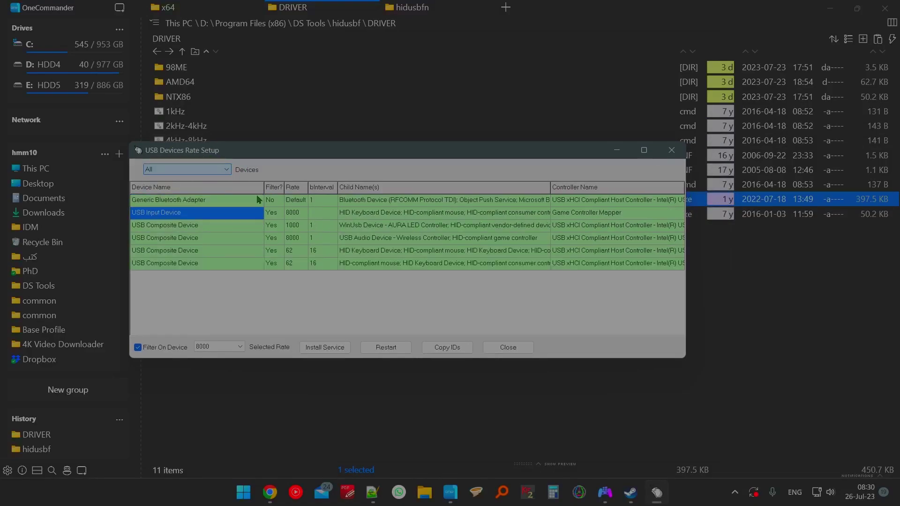
{"action": "left_click", "coordinate": [298, 237]}
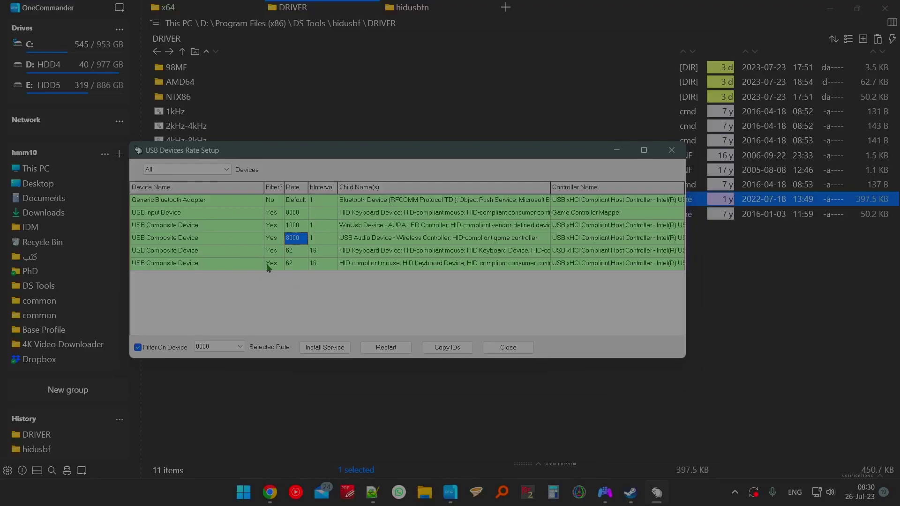
{"action": "left_click", "coordinate": [272, 225]}
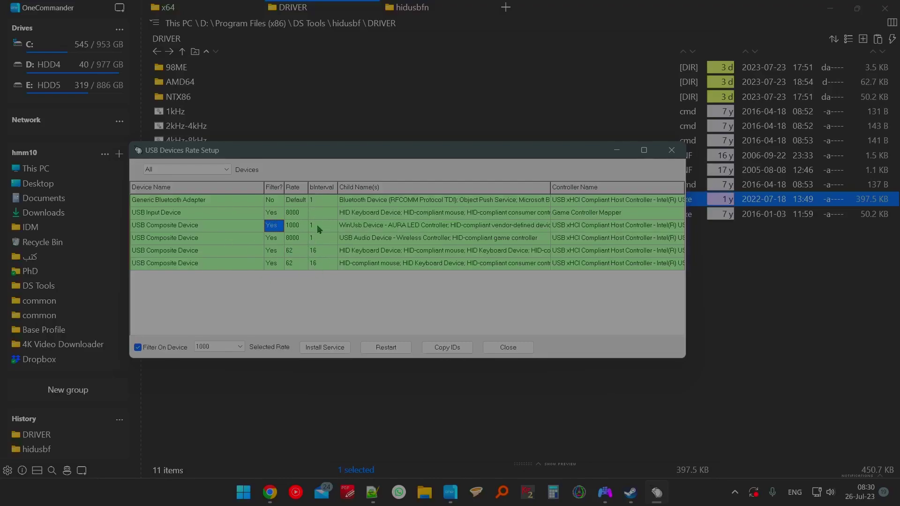
{"action": "left_click", "coordinate": [286, 227]}
{"action": "key", "text": "Left"}
Run winver to check the Windows version and build, and close the version information
{"action": "key", "text": "super+r"}
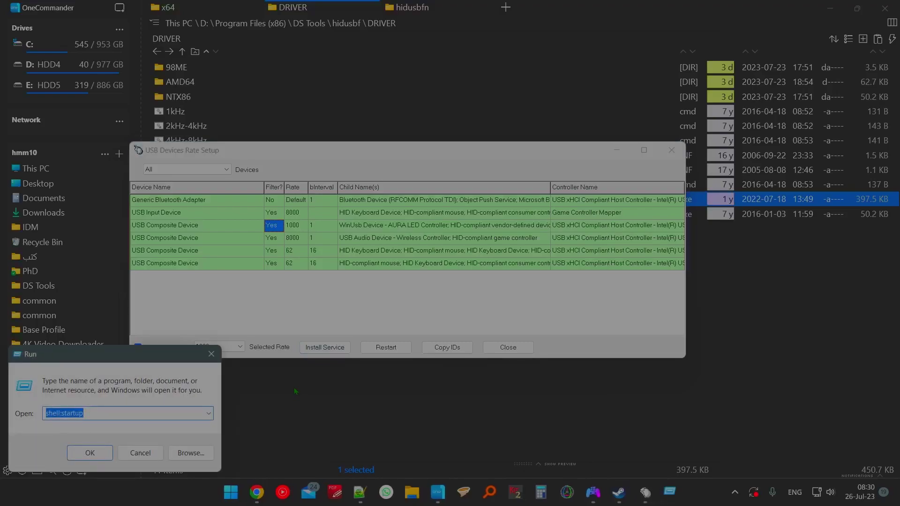
{"action": "type", "text": "%winve"}
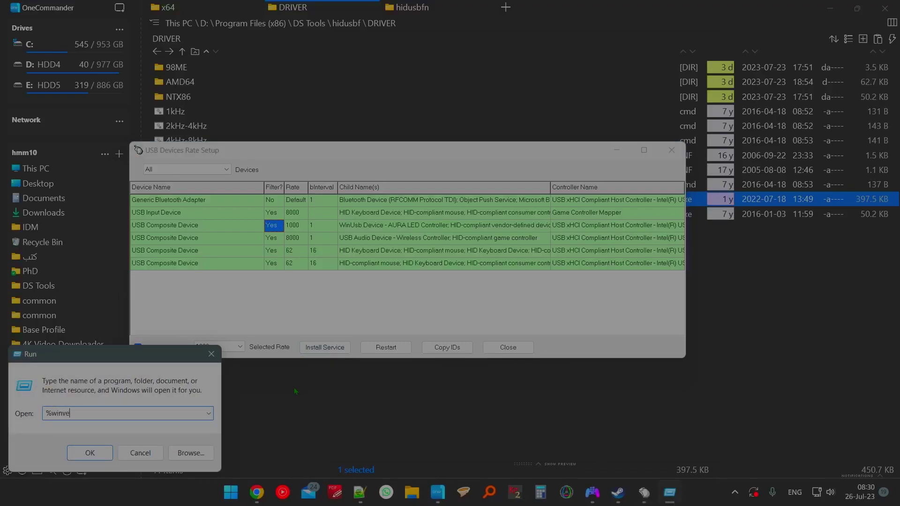
{"action": "type", "text": "r%"}
{"action": "key", "text": "Return"}
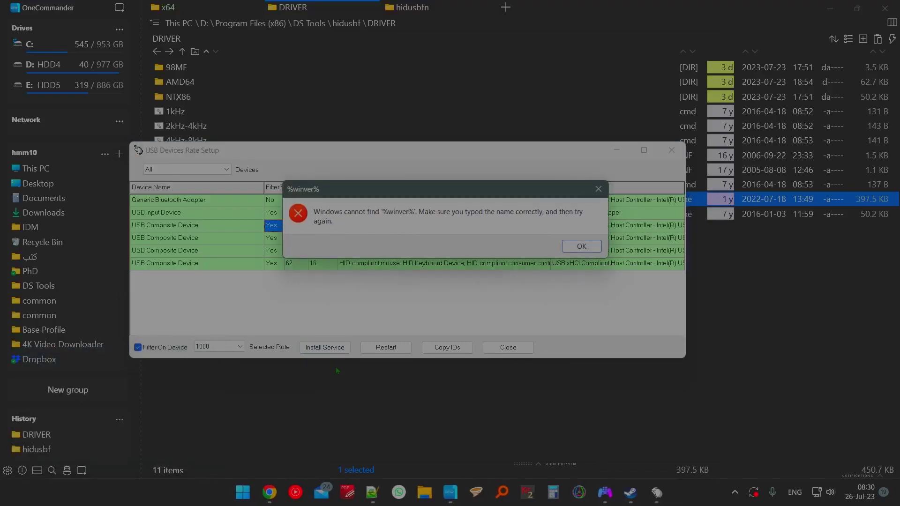
{"action": "left_click", "coordinate": [576, 247]}
{"action": "key", "text": "End"}
{"action": "key", "text": "BackSpace"}
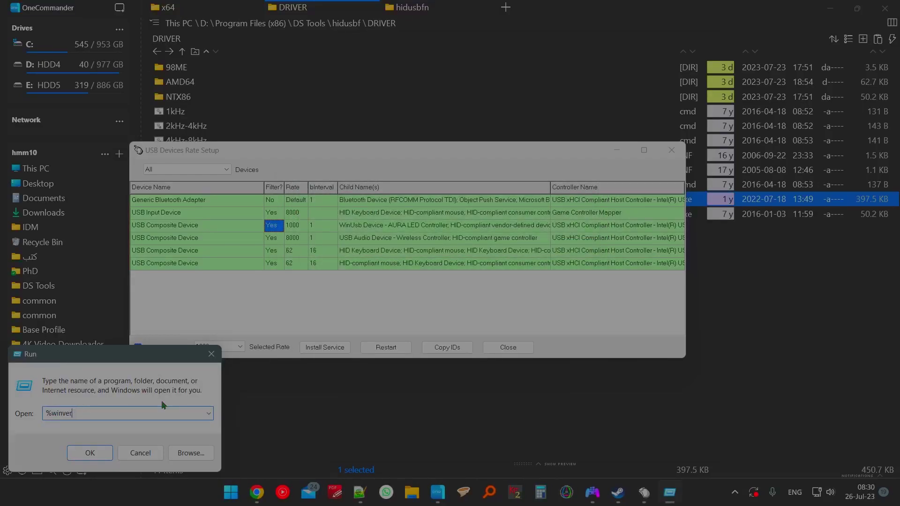
{"action": "key", "text": "Return"}
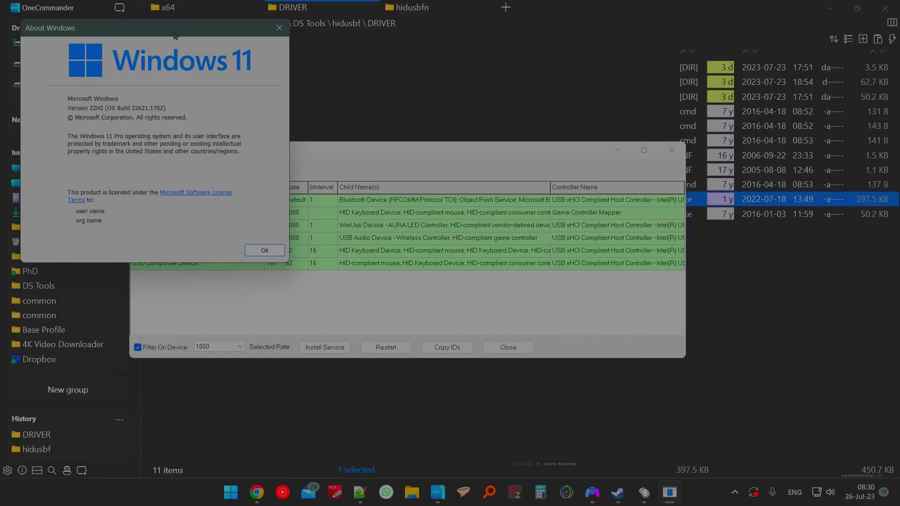
{"action": "left_click", "coordinate": [273, 250]}
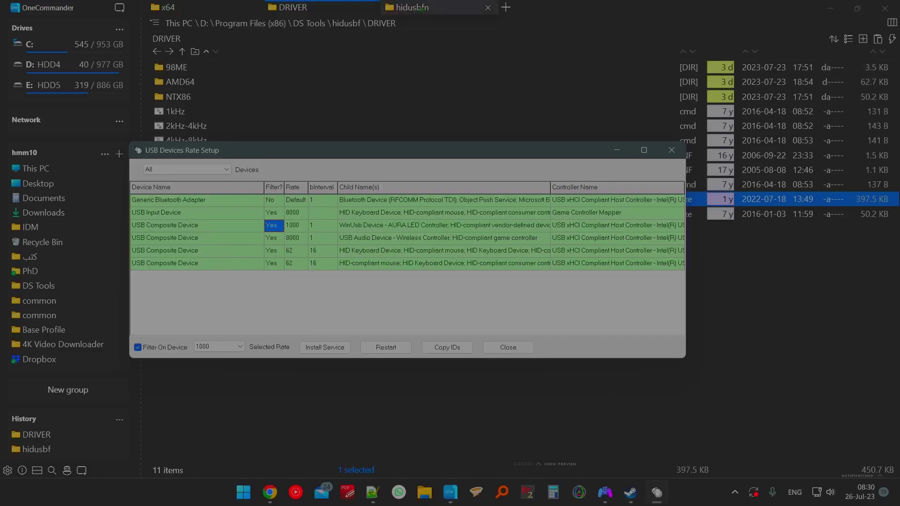
Switch to Chrome, search Google for "hidusbf", and return to OneCommander
{"action": "left_click", "coordinate": [362, 32]}
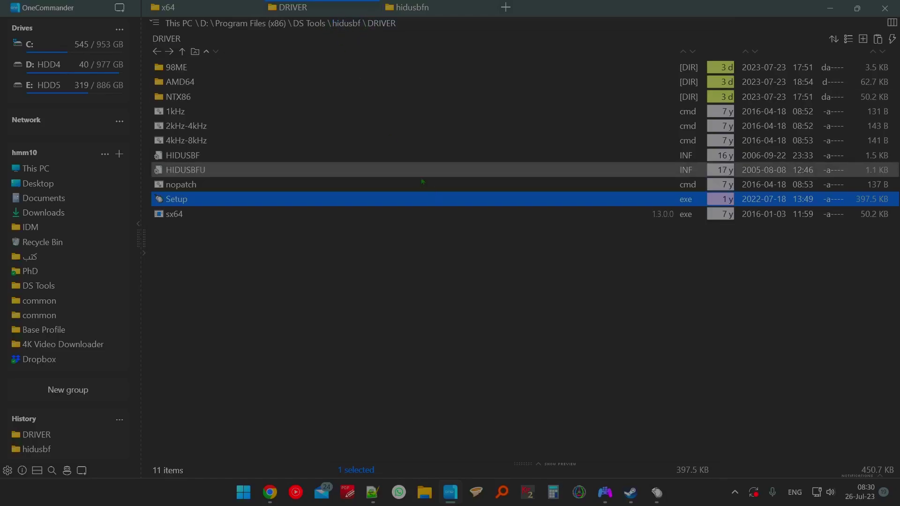
{"action": "mouse_move", "coordinate": [269, 492]}
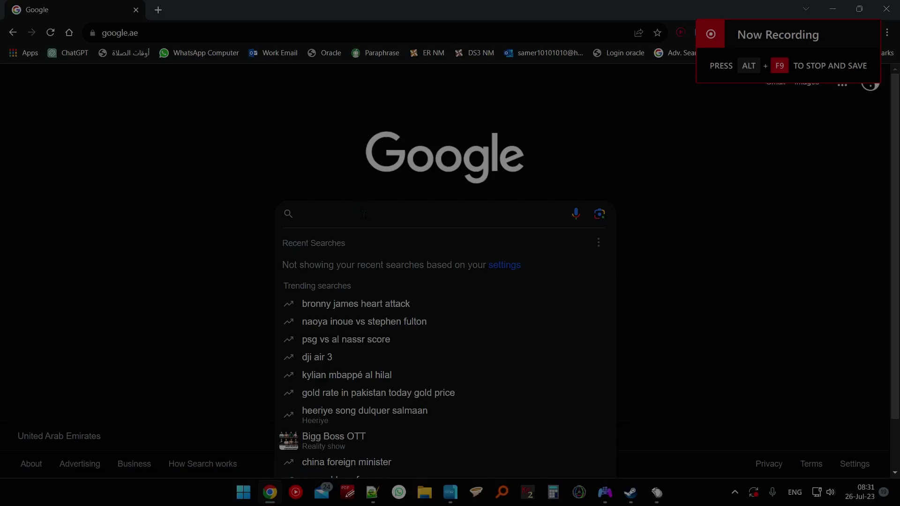
{"action": "type", "text": "hidusbf"}
{"action": "key", "text": "Return"}
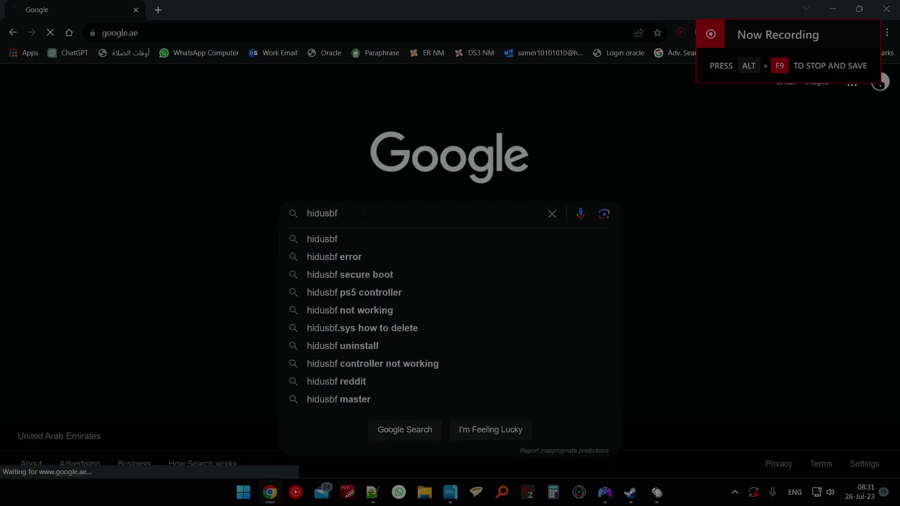
{"action": "left_click", "coordinate": [270, 492]}
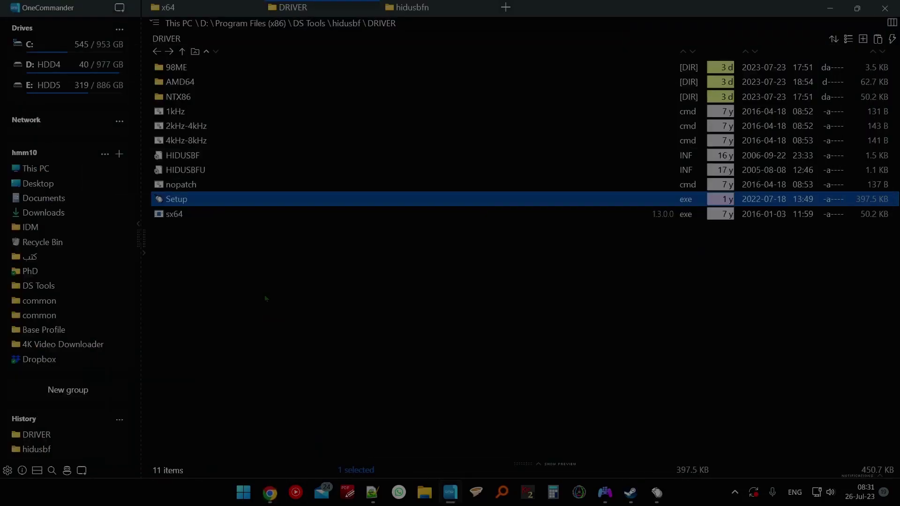
{"action": "left_click_drag", "start_coordinate": [275, 290], "coordinate": [197, 67]}
{"action": "left_click", "coordinate": [271, 242]}
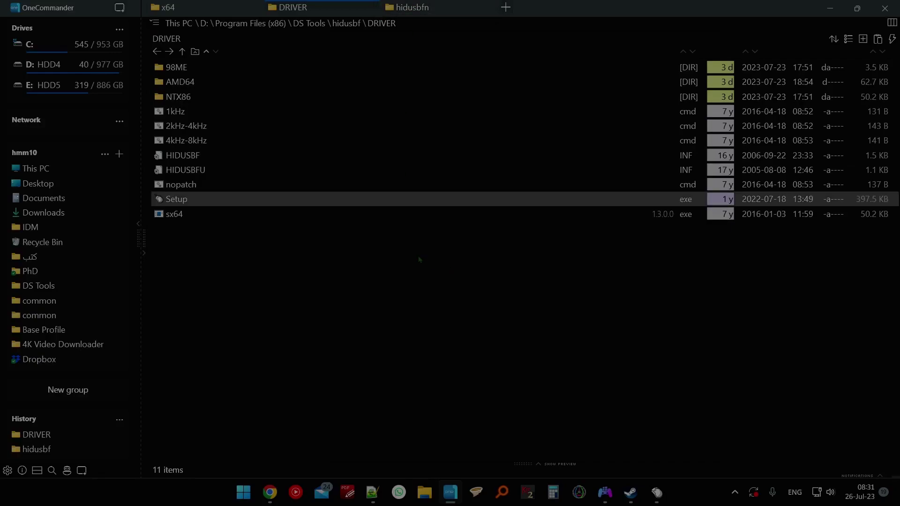
{"action": "left_click_drag", "start_coordinate": [425, 270], "coordinate": [227, 44]}
{"action": "left_click", "coordinate": [253, 242]}
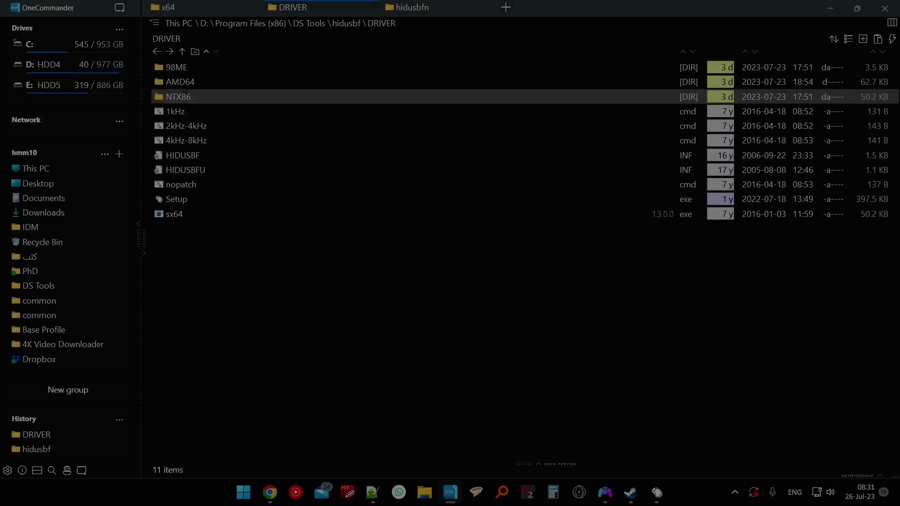
Copy everything in the AMD64 folder of "DRIVER (for Test Mode on x64)" under hidusbfn's "Microsoft USB Drivers on Win8+"
{"action": "key", "text": "ctrl+Tab"}
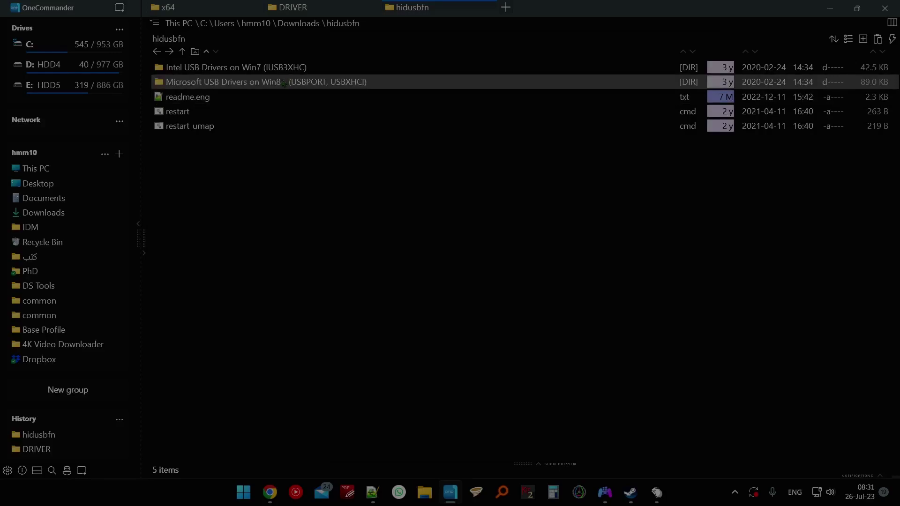
{"action": "double_click", "coordinate": [257, 82]}
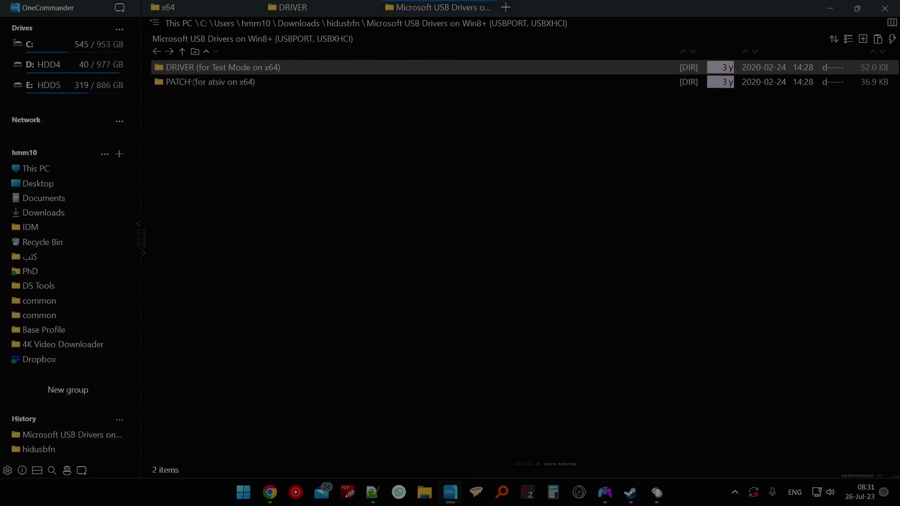
{"action": "double_click", "coordinate": [208, 70]}
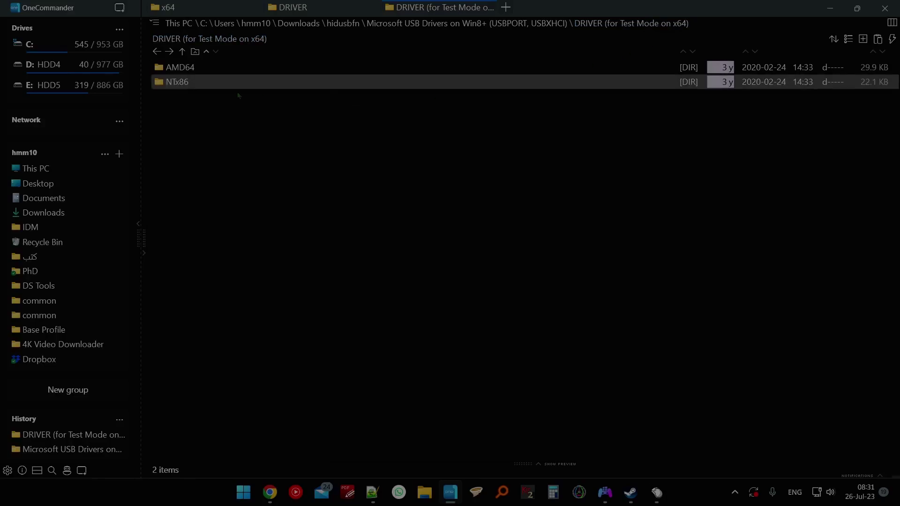
{"action": "double_click", "coordinate": [197, 69]}
{"action": "key", "text": "ctrl+a"}
{"action": "key", "text": "ctrl+c"}
Open the AMD64 folder in hidusbf's DRIVER folder and examine its contents, including the hidusbf sys file
{"action": "left_click", "coordinate": [328, 8]}
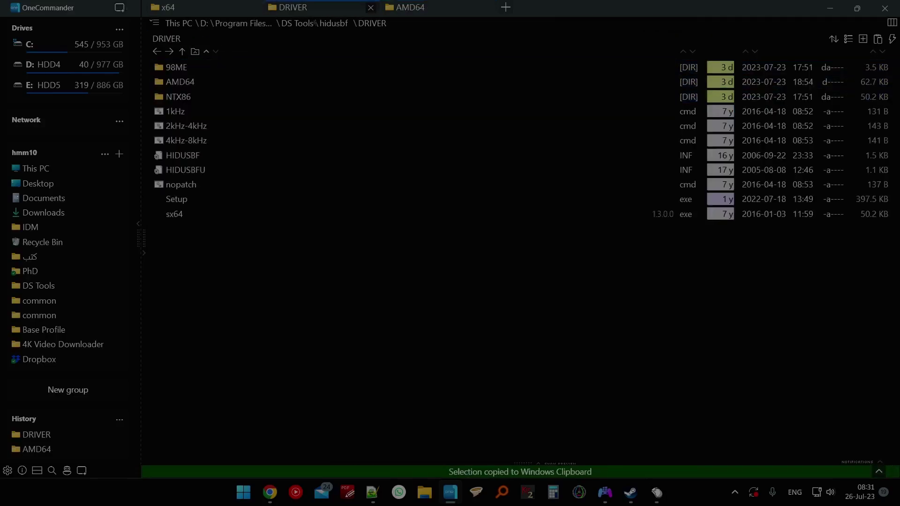
{"action": "double_click", "coordinate": [186, 82]}
{"action": "key", "text": "ctrl+a"}
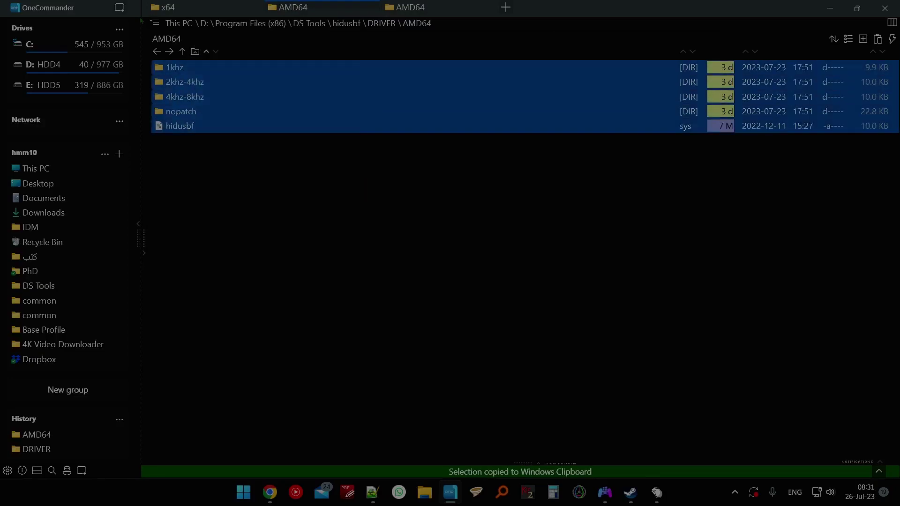
{"action": "left_click", "coordinate": [309, 147]}
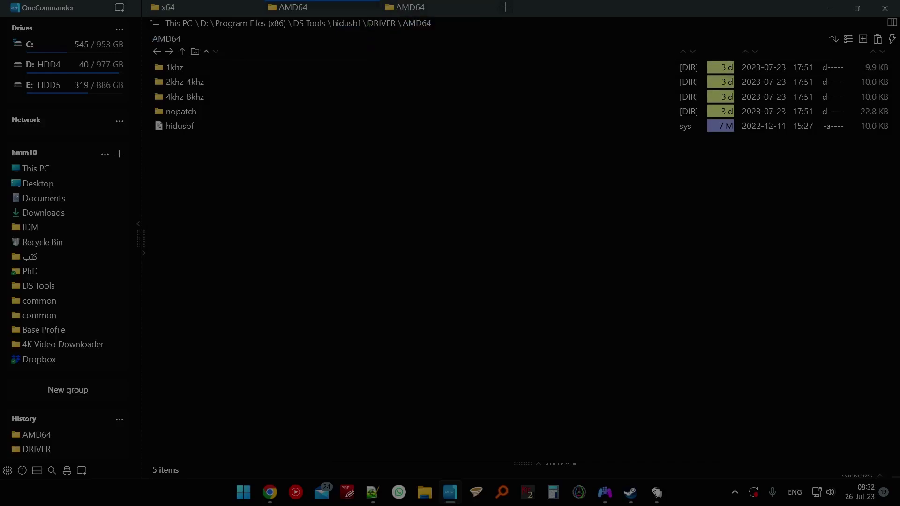
{"action": "mouse_move", "coordinate": [190, 126]}
{"action": "left_mouse_down"}
{"action": "mouse_move", "coordinate": [163, 132]}
{"action": "mouse_move", "coordinate": [174, 122]}
{"action": "left_mouse_up"}
{"action": "left_click_drag", "start_coordinate": [247, 177], "coordinate": [176, 119]}
{"action": "left_click_drag", "start_coordinate": [227, 175], "coordinate": [176, 124]}
{"action": "left_click", "coordinate": [247, 181]}
Compare the subfolders in the hidusbfn AMD64 folder with those in the hidusbf AMD64 folder
{"action": "left_click", "coordinate": [409, 4]}
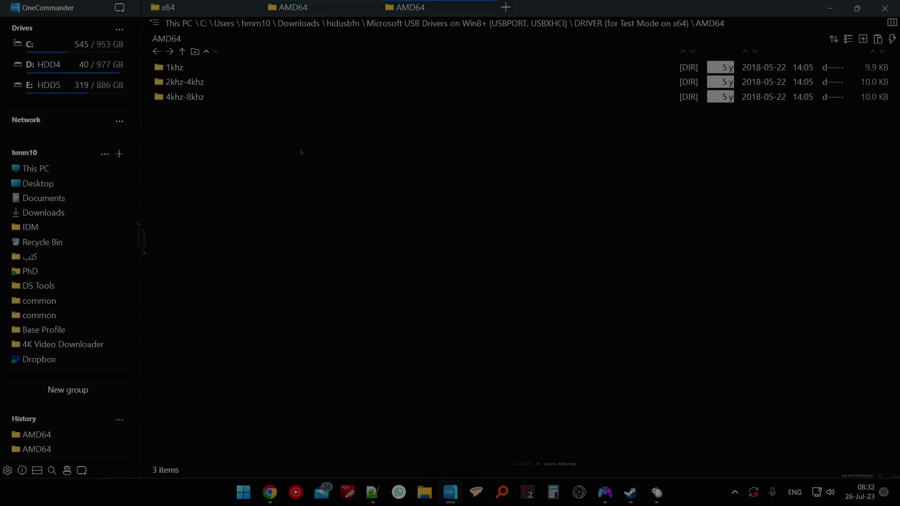
{"action": "left_click_drag", "start_coordinate": [324, 120], "coordinate": [166, 60]}
{"action": "left_click_drag", "start_coordinate": [279, 158], "coordinate": [155, 57]}
{"action": "left_click", "coordinate": [305, 8]}
{"action": "left_click_drag", "start_coordinate": [325, 187], "coordinate": [197, 70]}
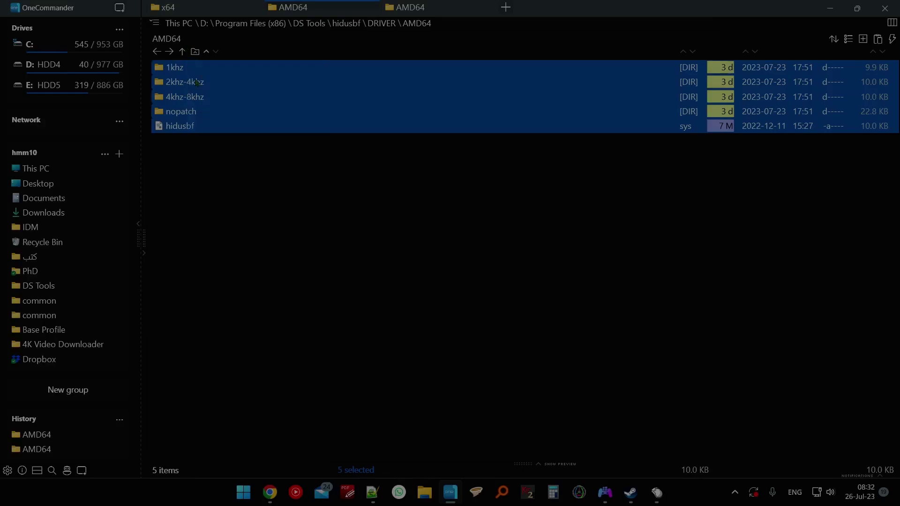
{"action": "left_click_drag", "start_coordinate": [271, 175], "coordinate": [176, 70]}
{"action": "left_click_drag", "start_coordinate": [261, 199], "coordinate": [166, 59]}
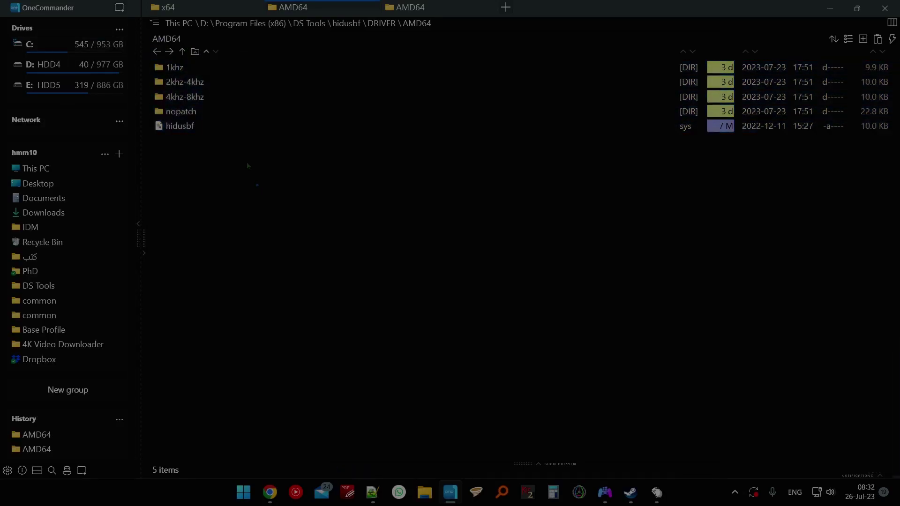
{"action": "left_click_drag", "start_coordinate": [247, 162], "coordinate": [176, 67]}
{"action": "left_click", "coordinate": [227, 172]}
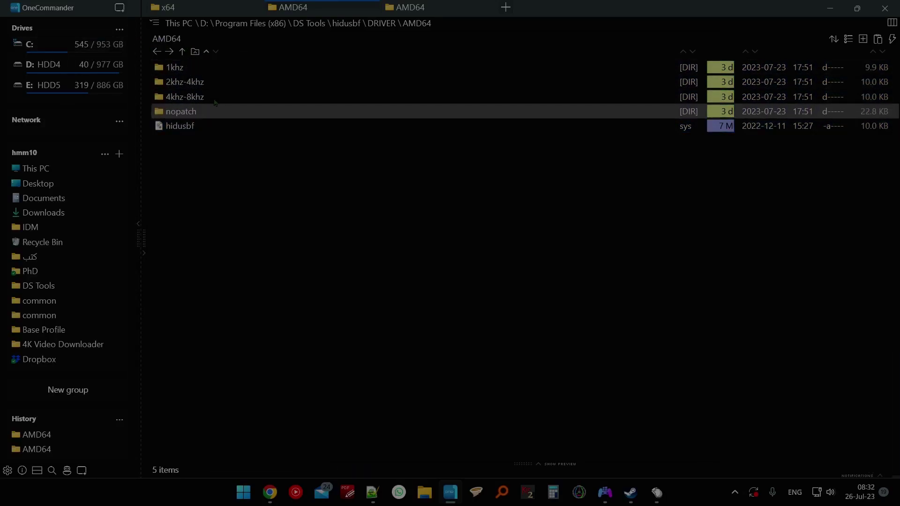
Open the NTx86 folder in hidusbfn's "DRIVER (for Test Mode on x64)" and select the 1khz, 2khz-4khz and 4khz-8khz folders
{"action": "left_click", "coordinate": [410, 7]}
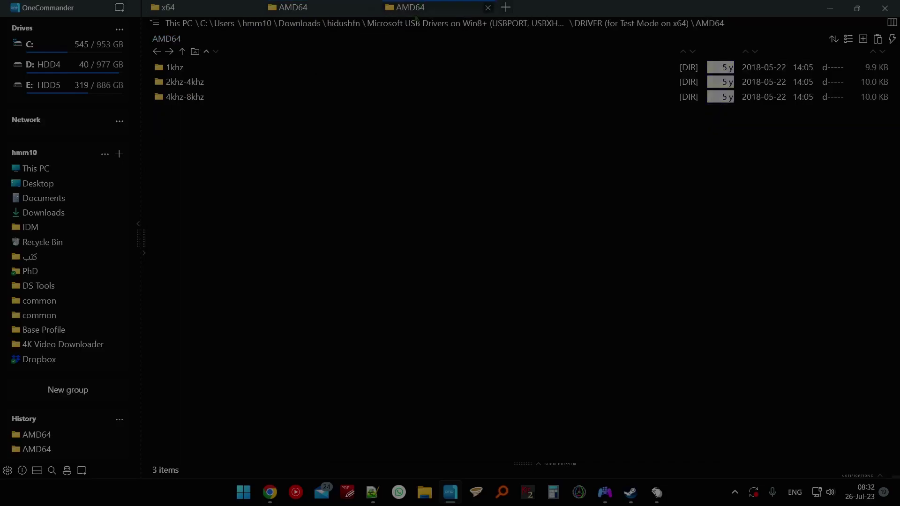
{"action": "left_click", "coordinate": [626, 25]}
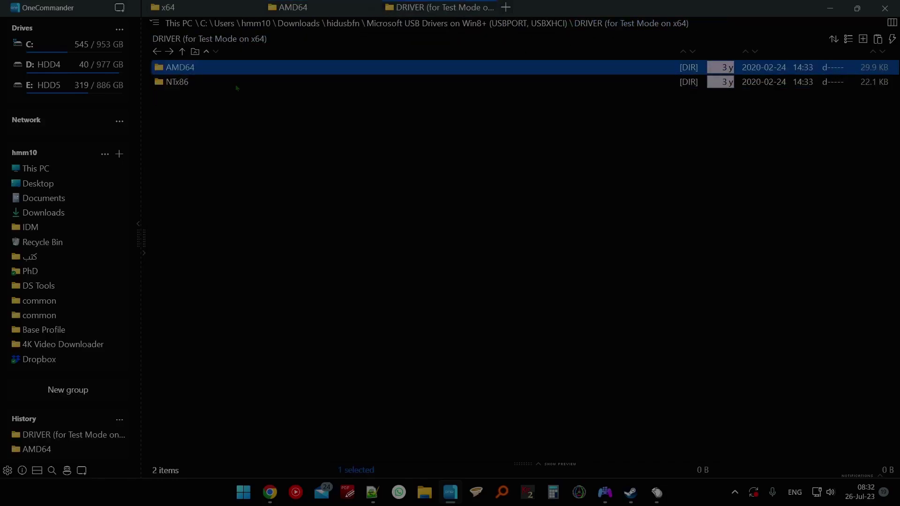
{"action": "double_click", "coordinate": [211, 84]}
{"action": "left_click_drag", "start_coordinate": [216, 111], "coordinate": [219, 63]}
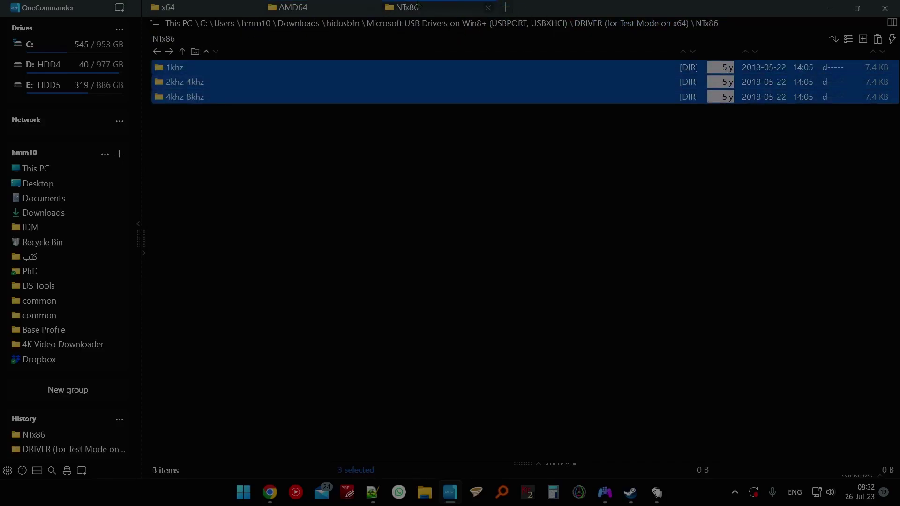
Examine the contents of the NTX86 folder in hidusbf's DRIVER folder and return to DRIVER
{"action": "key", "text": "ctrl+shift+Tab"}
{"action": "key", "text": "BackSpace"}
{"action": "key", "text": "Down"}
{"action": "key", "text": "Return"}
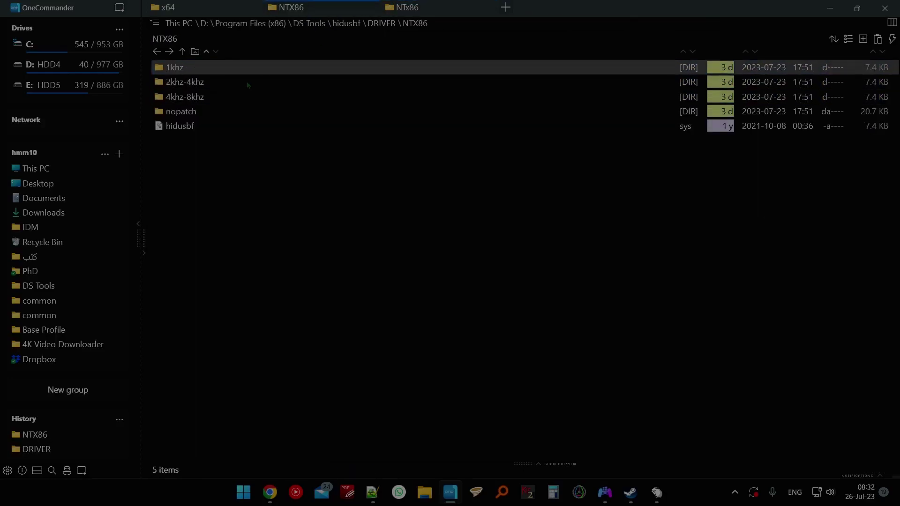
{"action": "left_click_drag", "start_coordinate": [297, 171], "coordinate": [147, 55]}
{"action": "left_click", "coordinate": [296, 56]}
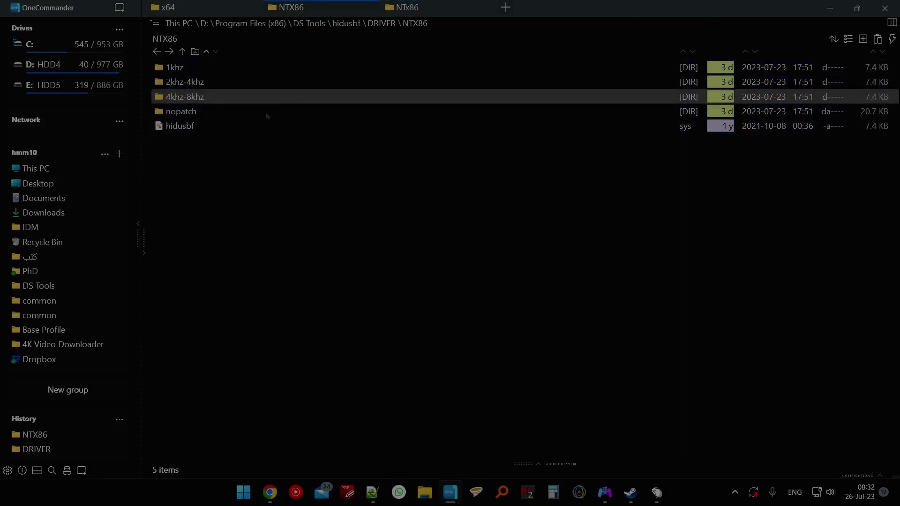
{"action": "key", "text": "BackSpace"}
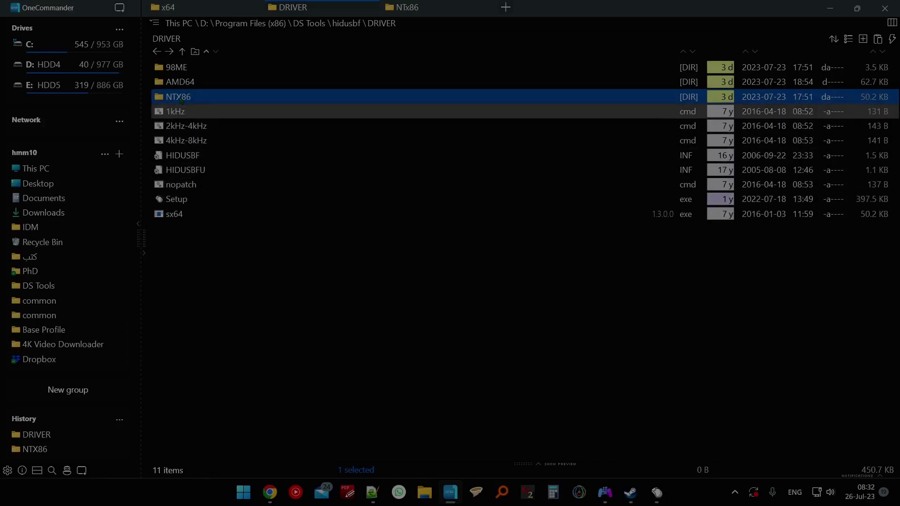
Open the 4khz-8khz folder in hidusbf's AMD64 folder, return to AMD64 and select the hidusbf sys file
{"action": "double_click", "coordinate": [190, 82]}
{"action": "double_click", "coordinate": [202, 97]}
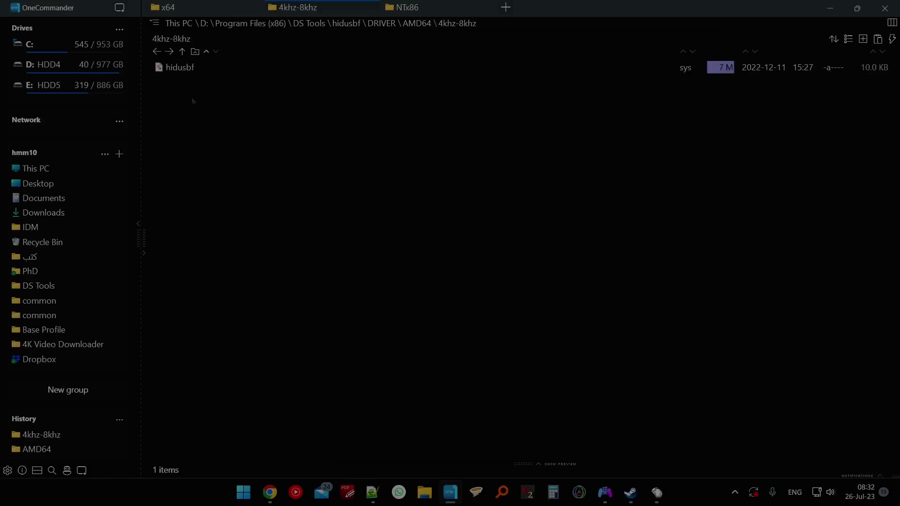
{"action": "key", "text": "BackSpace"}
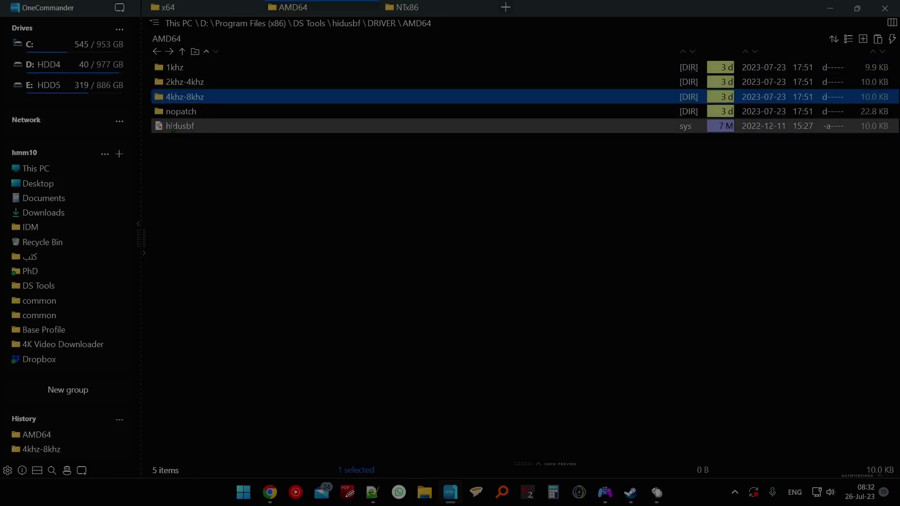
{"action": "left_click", "coordinate": [223, 130]}
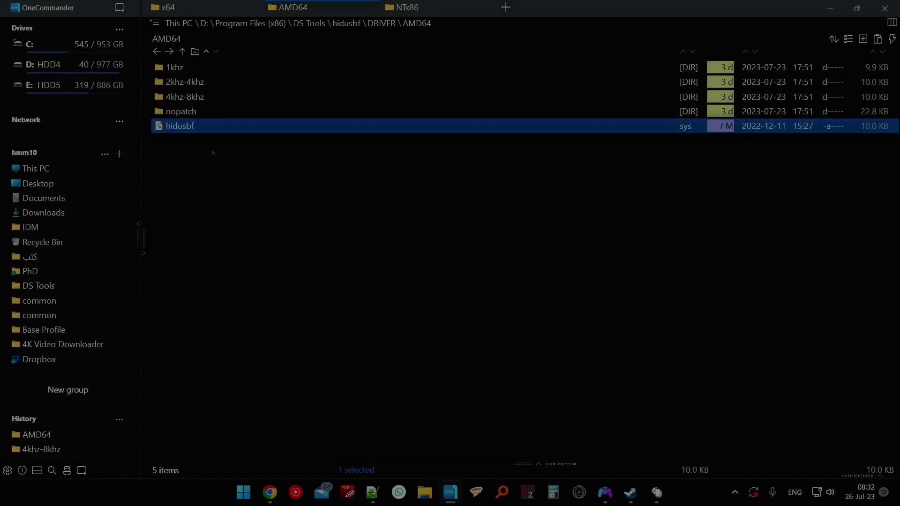
Compare the four rate and nopatch folders with the hidusbf sys file in AMD64, and return to DRIVER to examine its files
{"action": "left_click_drag", "start_coordinate": [207, 166], "coordinate": [147, 123]}
{"action": "left_click", "coordinate": [161, 142]}
{"action": "left_click", "coordinate": [169, 112]}
{"action": "left_click", "coordinate": [169, 68], "text": "shift"}
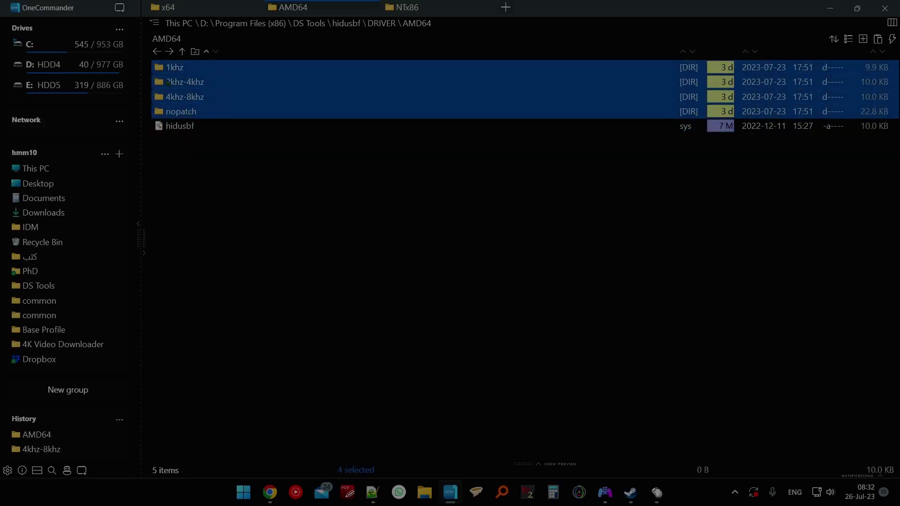
{"action": "left_click", "coordinate": [221, 166]}
{"action": "left_click_drag", "start_coordinate": [241, 153], "coordinate": [171, 128]}
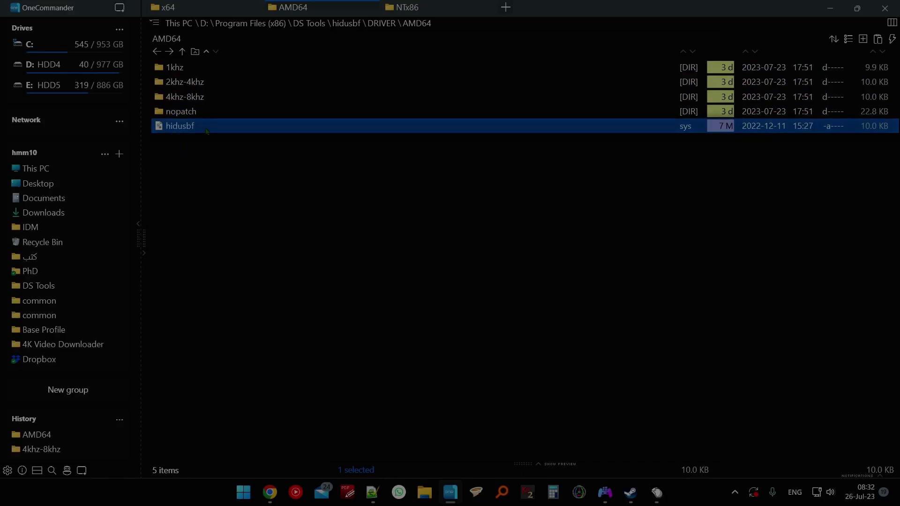
{"action": "left_click", "coordinate": [213, 155]}
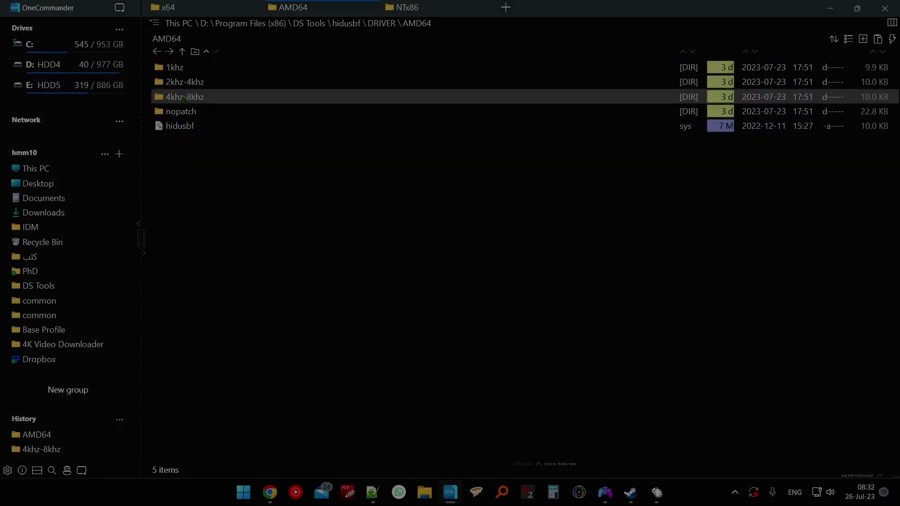
{"action": "key", "text": "BackSpace"}
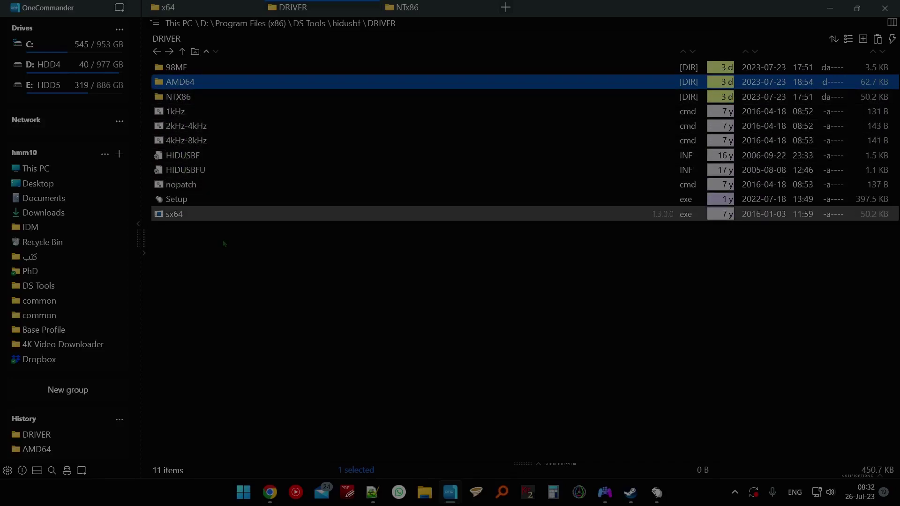
{"action": "left_click_drag", "start_coordinate": [278, 265], "coordinate": [211, 85]}
{"action": "left_click", "coordinate": [258, 276]}
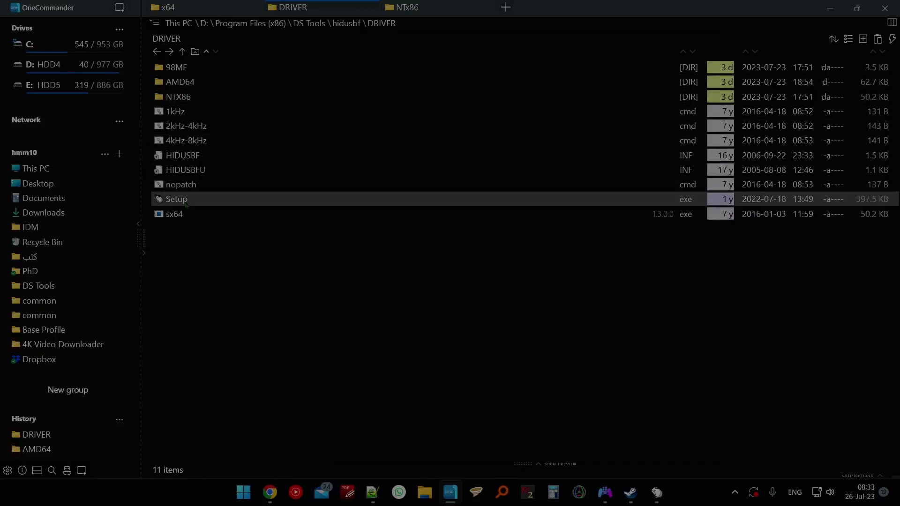
Bring up the USB Devices Rate Setup window and select the rate of the first USB Composite Device with bInterval 16
{"action": "left_click", "coordinate": [657, 493]}
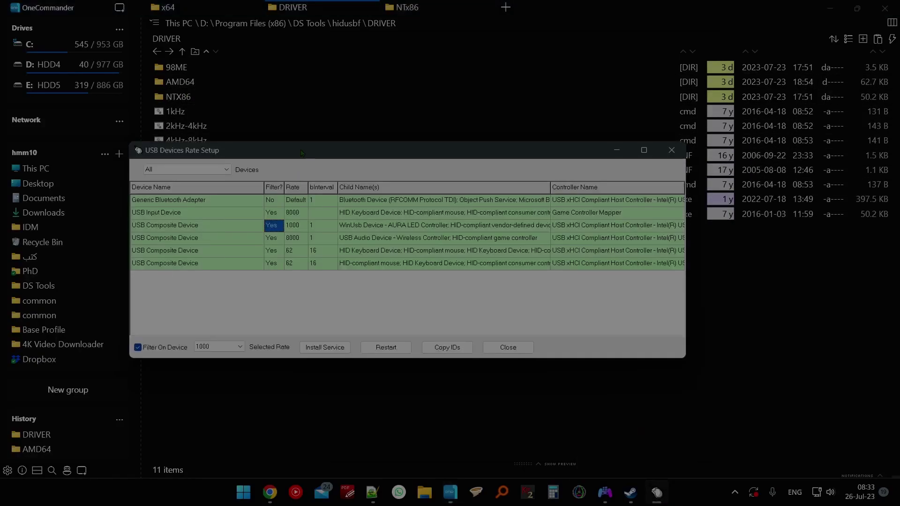
{"action": "left_click_drag", "start_coordinate": [356, 150], "coordinate": [437, 147]}
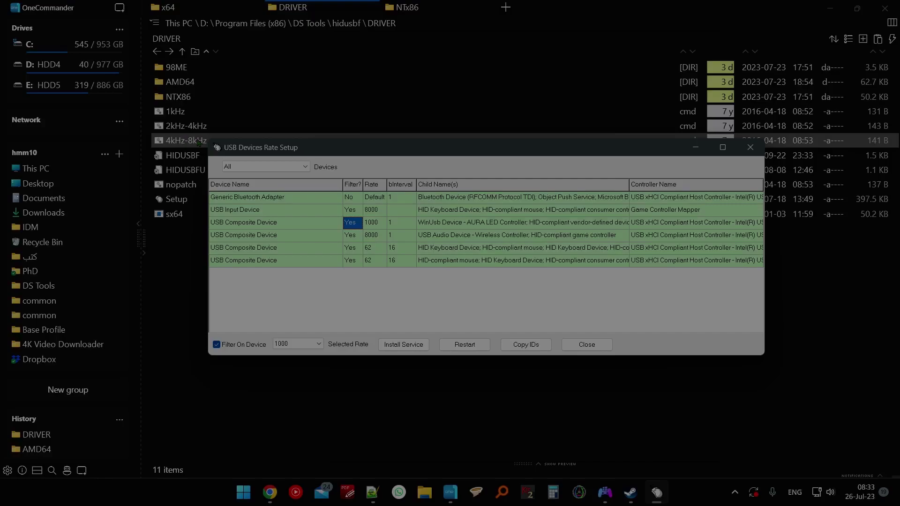
{"action": "left_click", "coordinate": [374, 248]}
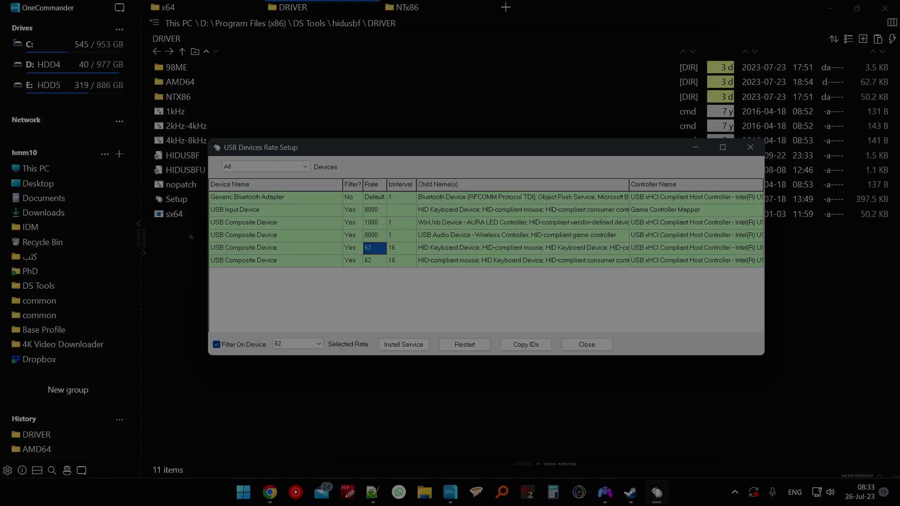
Open README.2kHz-8kHz.ENG.TXT from the hidusbf folder and highlight the "Must be used on usb 3.x" prerequisite
{"action": "double_click", "coordinate": [187, 260]}
{"action": "double_click", "coordinate": [196, 84]}
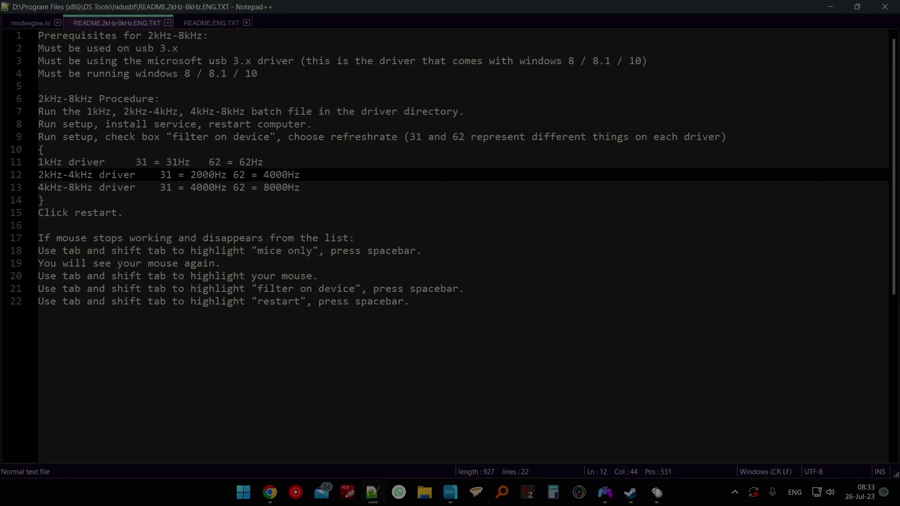
{"action": "left_click_drag", "start_coordinate": [38, 48], "coordinate": [74, 48]}
{"action": "left_click", "coordinate": [187, 48]}
{"action": "left_click", "coordinate": [197, 49]}
{"action": "left_click", "coordinate": [196, 48]}
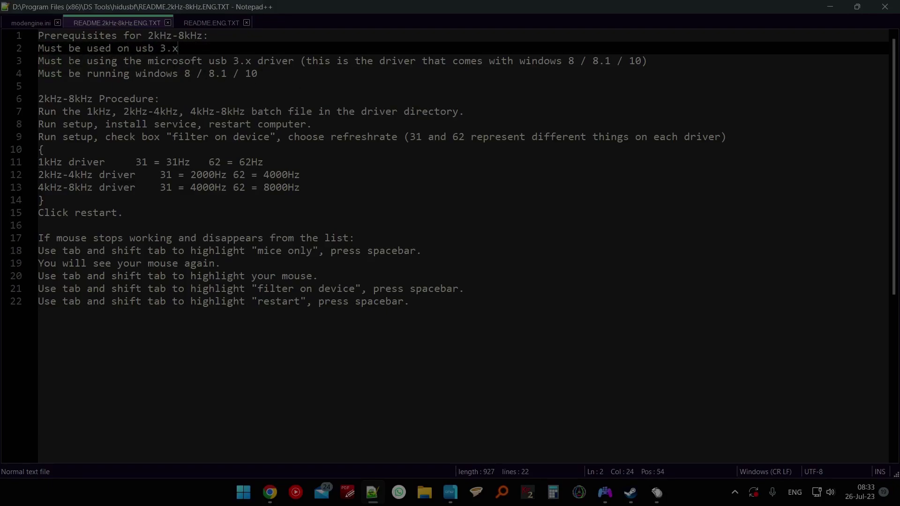
{"action": "left_click_drag", "start_coordinate": [39, 61], "coordinate": [7, 62]}
{"action": "double_click", "coordinate": [99, 49]}
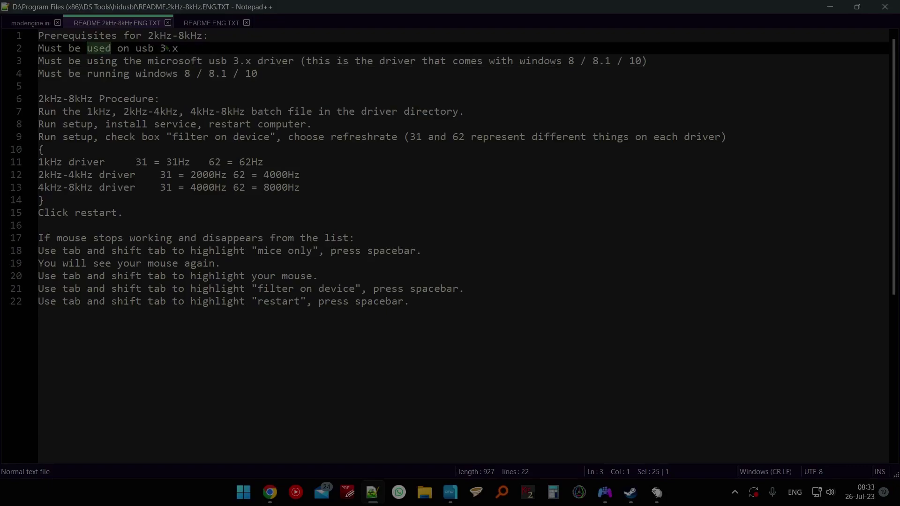
{"action": "left_click_drag", "start_coordinate": [180, 48], "coordinate": [35, 49]}
{"action": "left_click_drag", "start_coordinate": [184, 49], "coordinate": [36, 49]}
{"action": "left_click", "coordinate": [221, 48]}
{"action": "left_click_drag", "start_coordinate": [220, 49], "coordinate": [37, 49]}
{"action": "left_click", "coordinate": [184, 47]}
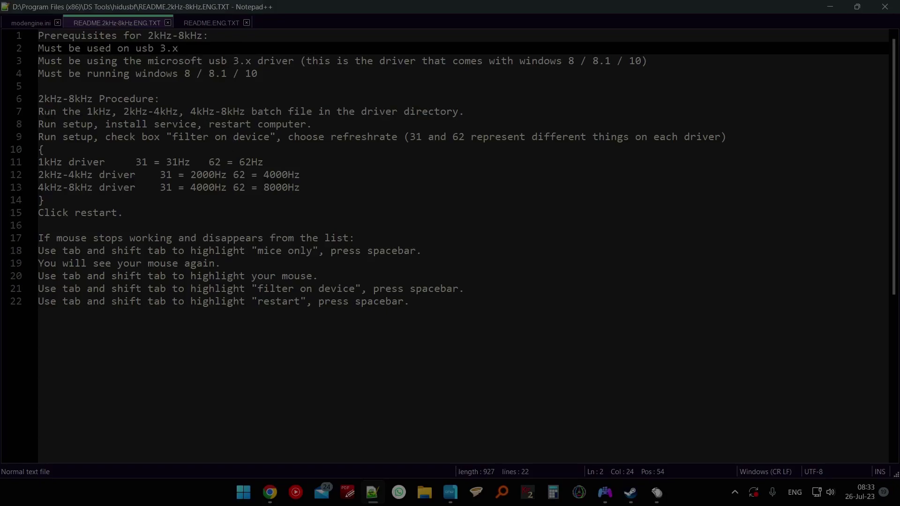
Highlight the README procedure line "Run setup, install service, restart computer."
{"action": "mouse_move", "coordinate": [40, 112]}
{"action": "left_mouse_down"}
{"action": "mouse_move", "coordinate": [202, 102]}
{"action": "mouse_move", "coordinate": [466, 112]}
{"action": "mouse_move", "coordinate": [40, 100]}
{"action": "mouse_move", "coordinate": [38, 111]}
{"action": "left_mouse_up"}
{"action": "left_click_drag", "start_coordinate": [63, 124], "coordinate": [312, 124]}
{"action": "left_click_drag", "start_coordinate": [63, 124], "coordinate": [312, 125]}
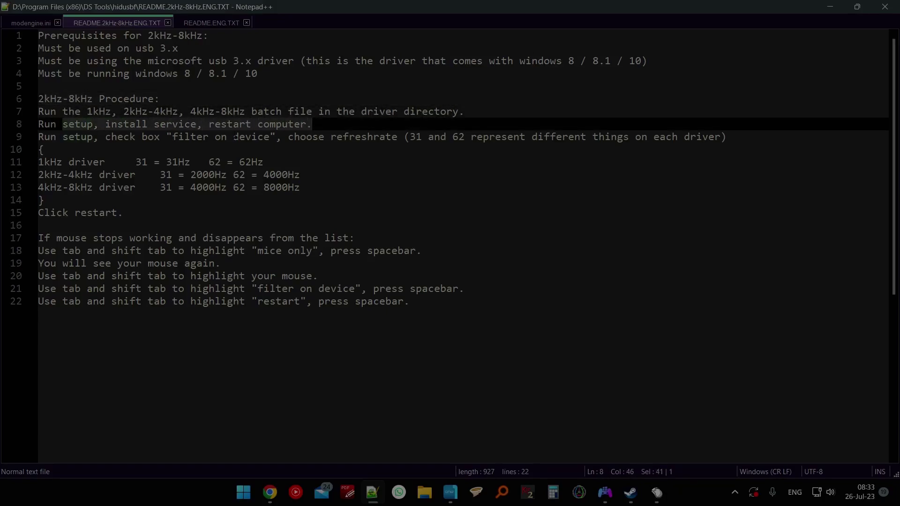
{"action": "triple_click", "coordinate": [300, 125]}
{"action": "left_click_drag", "start_coordinate": [106, 124], "coordinate": [312, 124]}
{"action": "triple_click", "coordinate": [305, 125]}
Return to hidusbf's DRIVER folder, run Setup and list All devices
{"action": "left_click", "coordinate": [373, 495]}
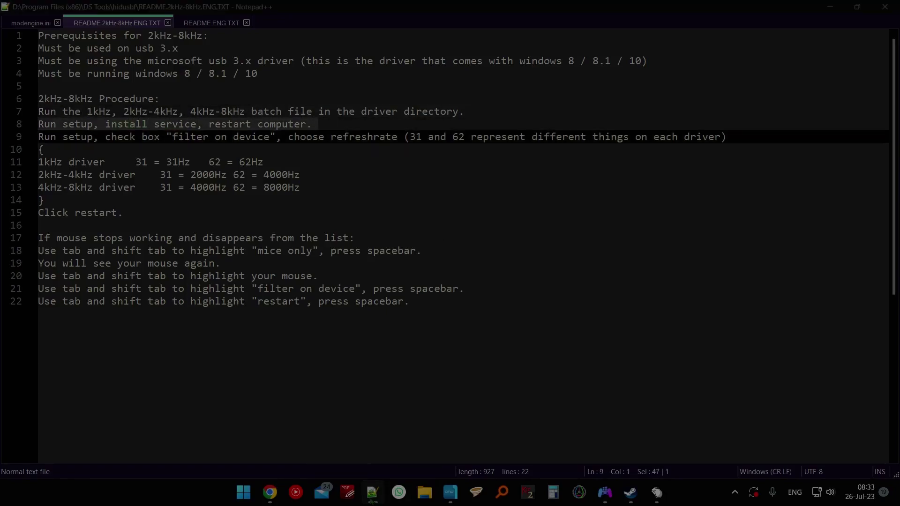
{"action": "double_click", "coordinate": [205, 70]}
{"action": "key", "text": "Down"}
{"action": "key", "text": "Down"}
{"action": "key", "text": "Down"}
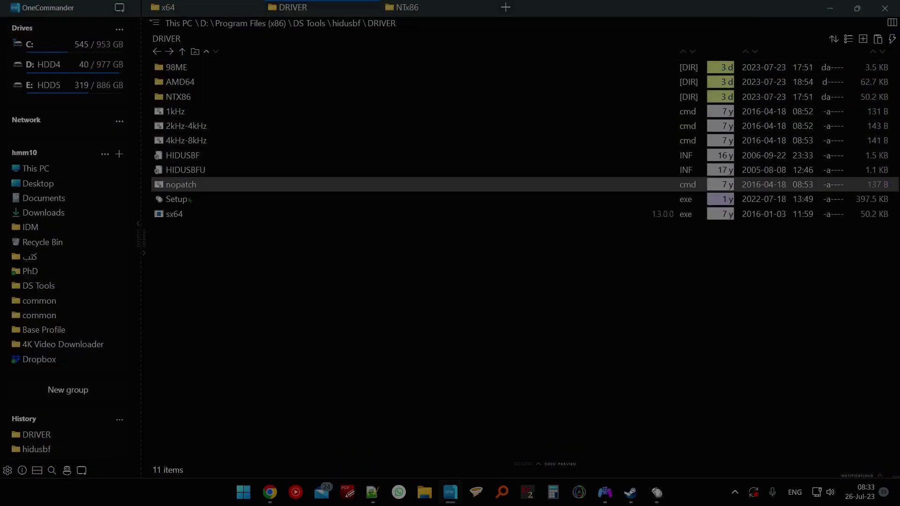
{"action": "key", "text": "Down"}
{"action": "key", "text": "Return"}
{"action": "left_click", "coordinate": [250, 171]}
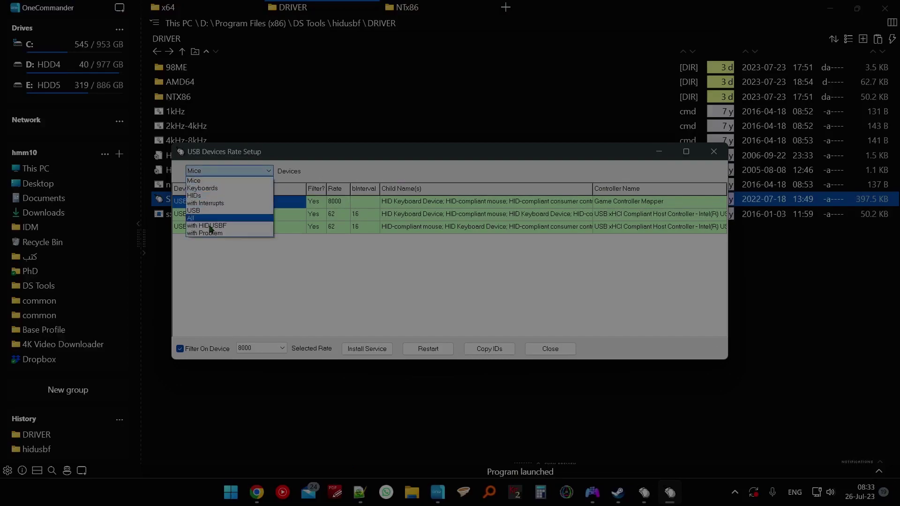
{"action": "left_click", "coordinate": [209, 230]}
Select the wireless controller's USB Composite Device, enable Filter On Device and set its rate to 8000
{"action": "left_click", "coordinate": [331, 239]}
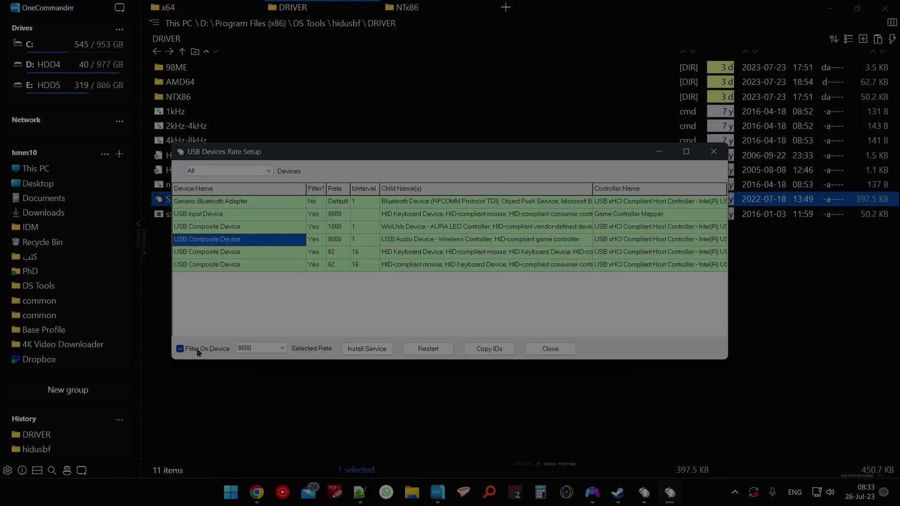
{"action": "left_click", "coordinate": [215, 351]}
{"action": "left_click", "coordinate": [216, 351]}
{"action": "left_click", "coordinate": [258, 347]}
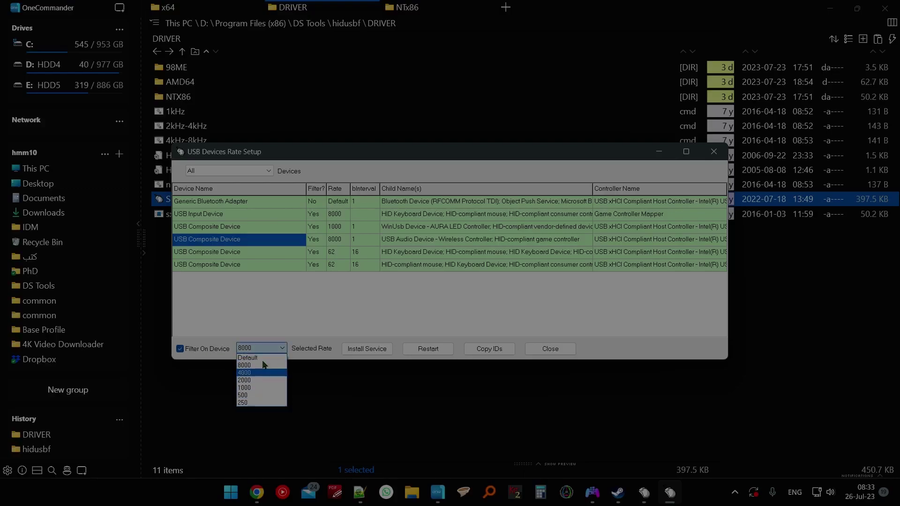
{"action": "left_click", "coordinate": [262, 365]}
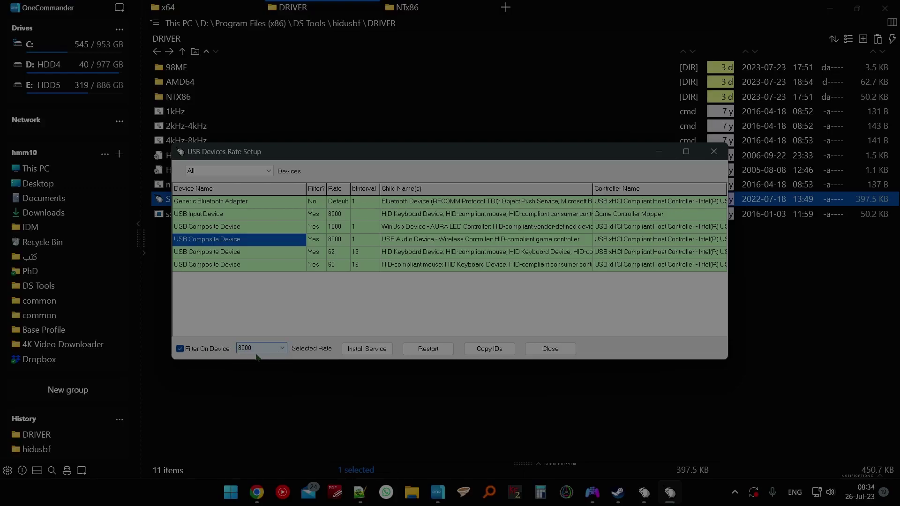
Compare the selectable rates of the wireless controller with those of the keyboard-and-mouse device, the USB Input Device and the Bluetooth adapter
{"action": "left_click", "coordinate": [261, 350]}
{"action": "left_click", "coordinate": [261, 351]}
{"action": "left_click", "coordinate": [261, 351]}
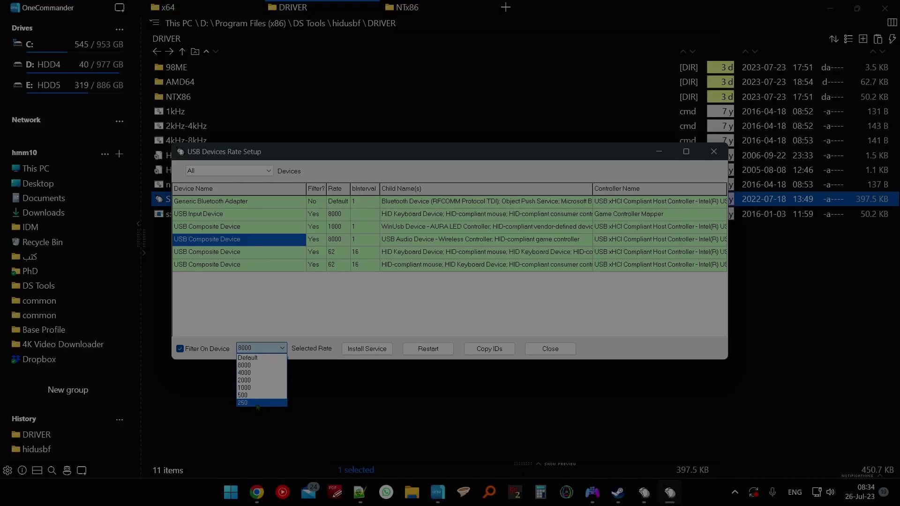
{"action": "left_click", "coordinate": [333, 254]}
{"action": "left_click", "coordinate": [332, 252]}
{"action": "left_click", "coordinate": [264, 347]}
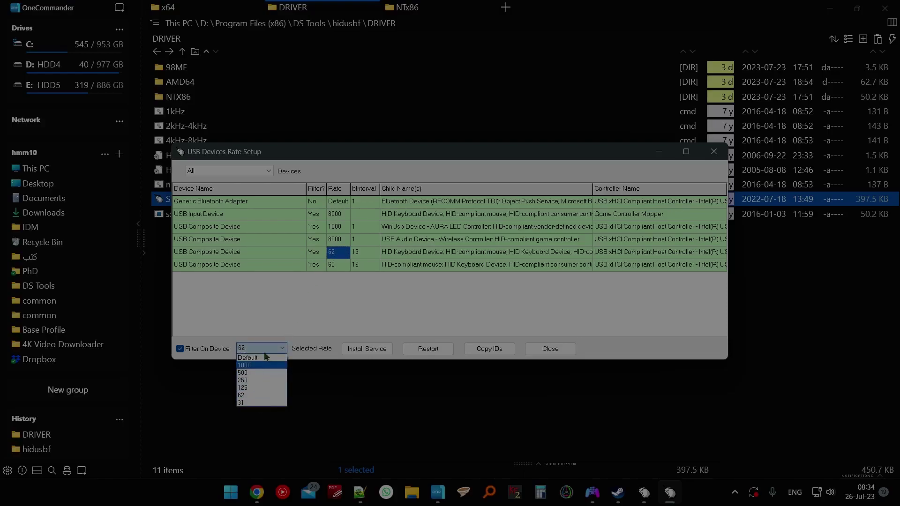
{"action": "left_click", "coordinate": [338, 213]}
{"action": "left_click", "coordinate": [338, 213]}
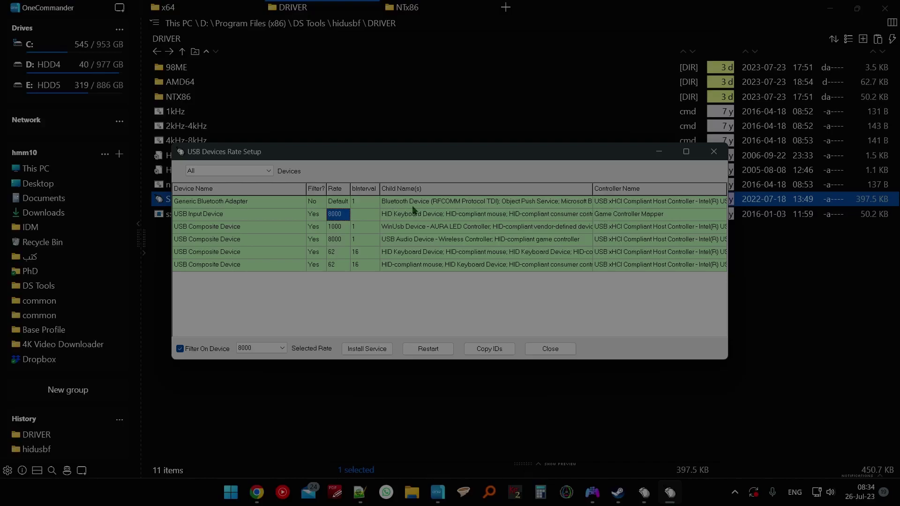
{"action": "left_click", "coordinate": [269, 350]}
{"action": "left_click", "coordinate": [352, 202]}
{"action": "left_click", "coordinate": [353, 202]}
{"action": "left_click", "coordinate": [344, 203]}
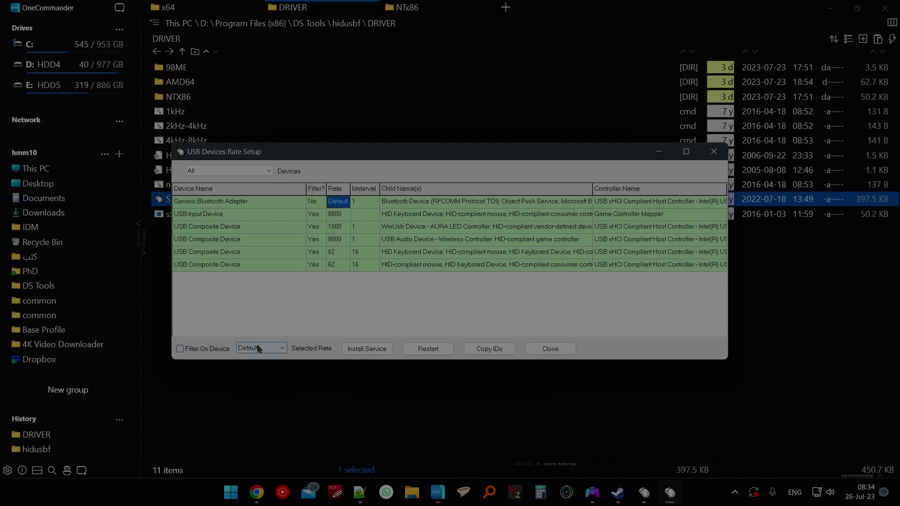
{"action": "left_click", "coordinate": [259, 349]}
{"action": "left_click", "coordinate": [260, 357]}
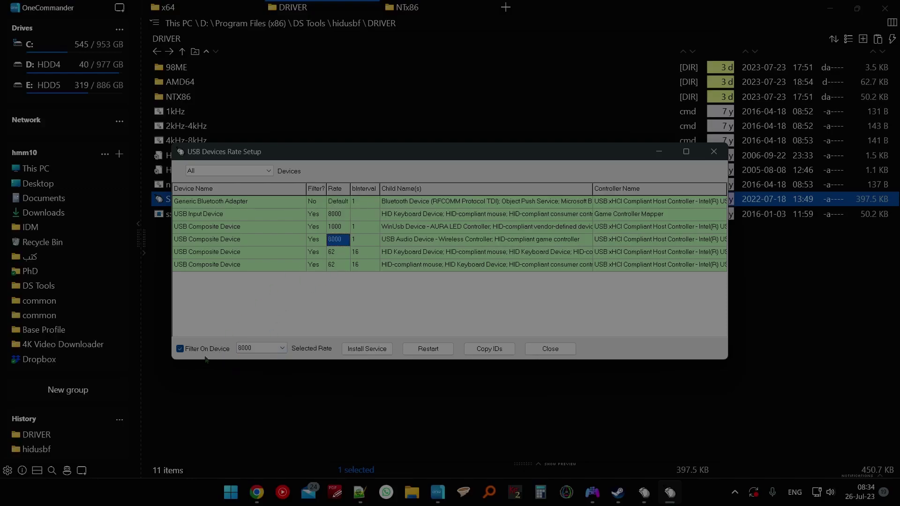
Install the service and restart the wireless controller device, closing the setup tool and switching to the Chrome window
{"action": "left_click", "coordinate": [362, 352]}
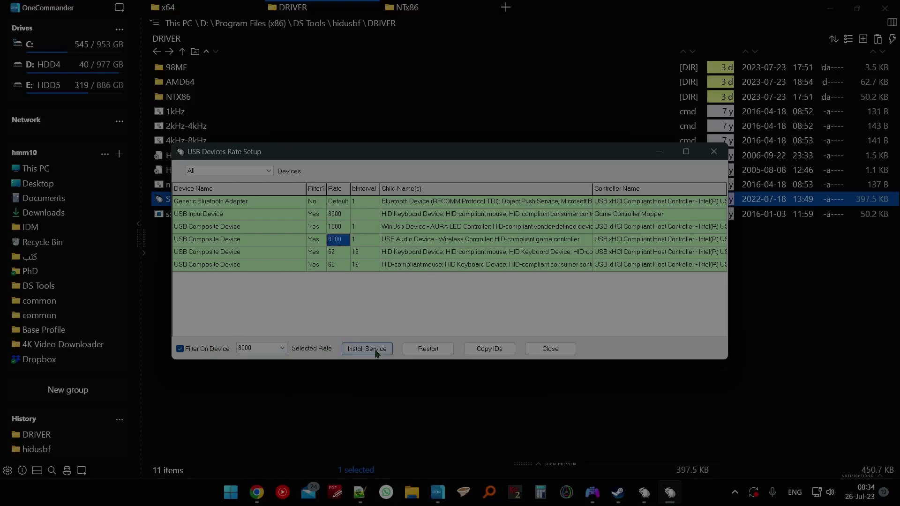
{"action": "left_click", "coordinate": [429, 352]}
{"action": "left_click", "coordinate": [363, 351]}
{"action": "left_click", "coordinate": [551, 349]}
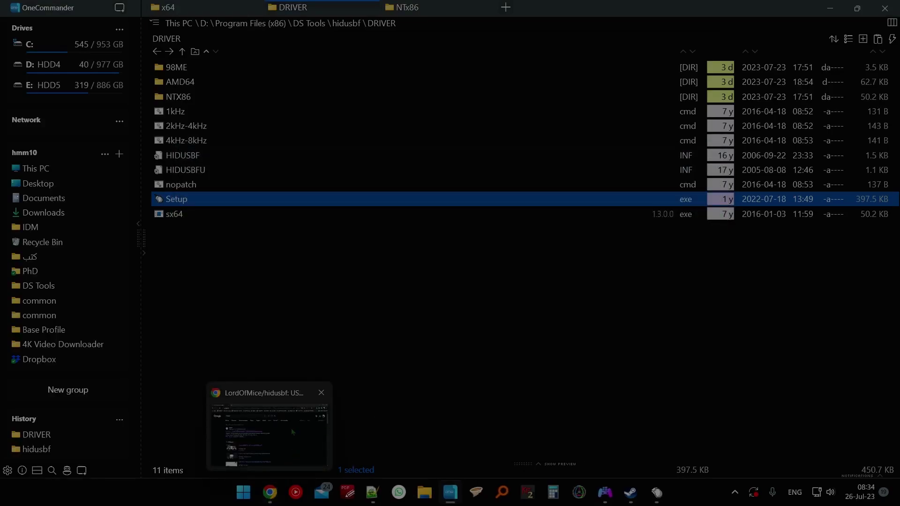
{"action": "left_click", "coordinate": [291, 428]}
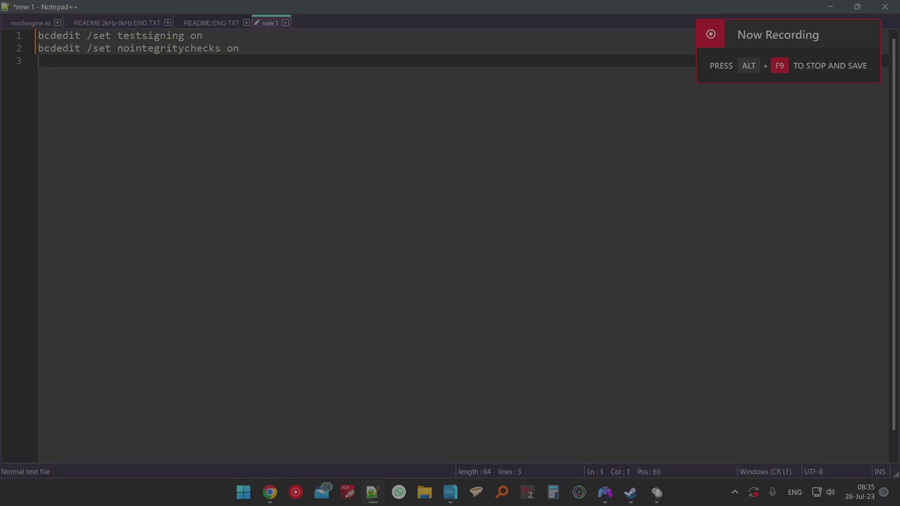
Remove the empty third line in Notepad++ and highlight the command "bcdedit /set testsigning on"
{"action": "key", "text": "BackSpace"}
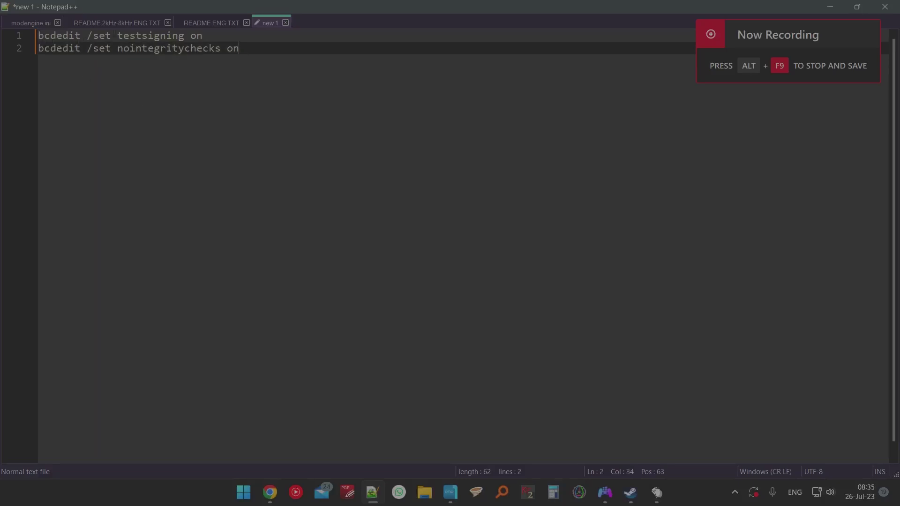
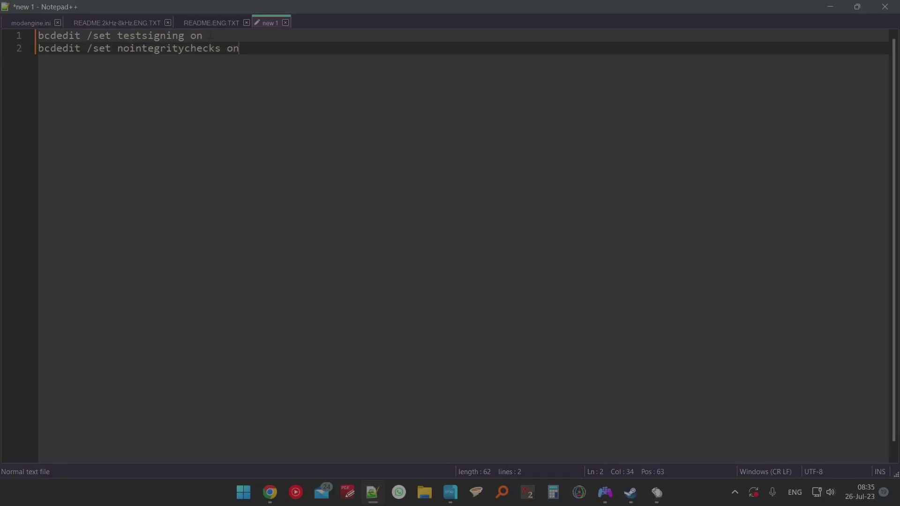
{"action": "left_click_drag", "start_coordinate": [244, 37], "coordinate": [38, 36]}
{"action": "left_click_drag", "start_coordinate": [276, 54], "coordinate": [39, 36]}
{"action": "left_click", "coordinate": [380, 97]}
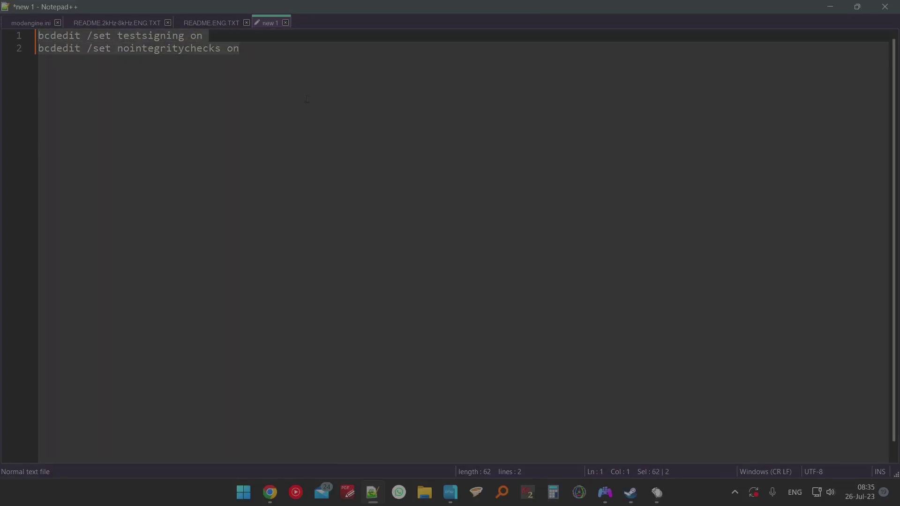
{"action": "left_click_drag", "start_coordinate": [213, 37], "coordinate": [38, 37]}
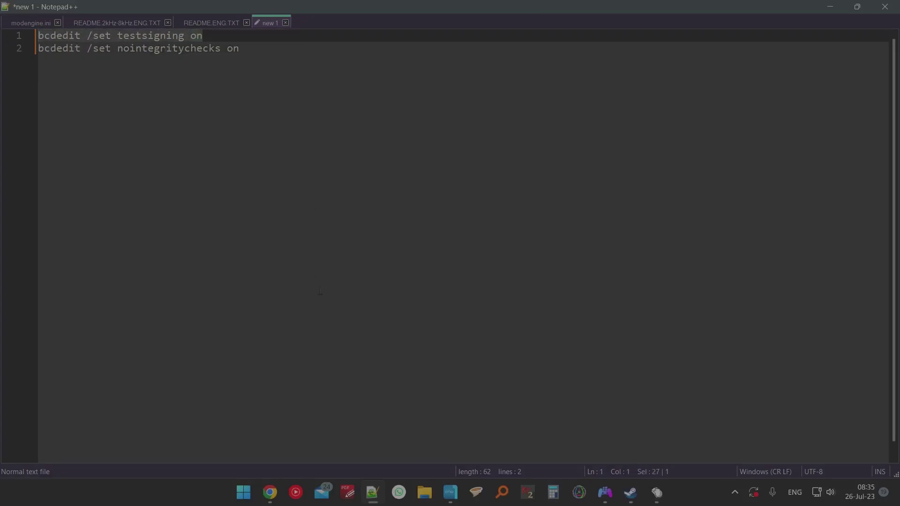
Check the USB device rates, return to the notes in Notepad++ and highlight "bcdedit /set nointegritychecks on"
{"action": "left_click", "coordinate": [657, 492]}
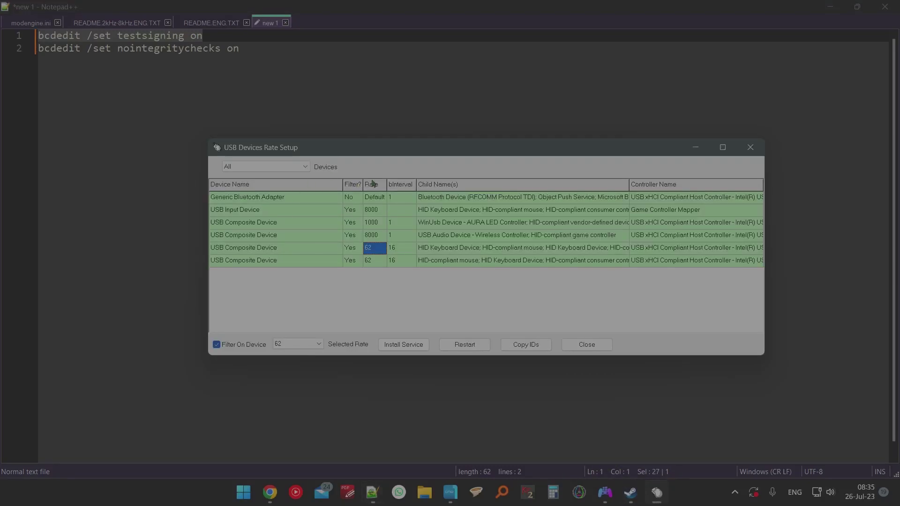
{"action": "left_click_drag", "start_coordinate": [248, 50], "coordinate": [39, 37]}
{"action": "left_click_drag", "start_coordinate": [394, 93], "coordinate": [38, 49]}
Search Windows for "cmd" and choose to run Command Prompt as administrator, clearing the text selection in the notes
{"action": "left_click", "coordinate": [243, 492]}
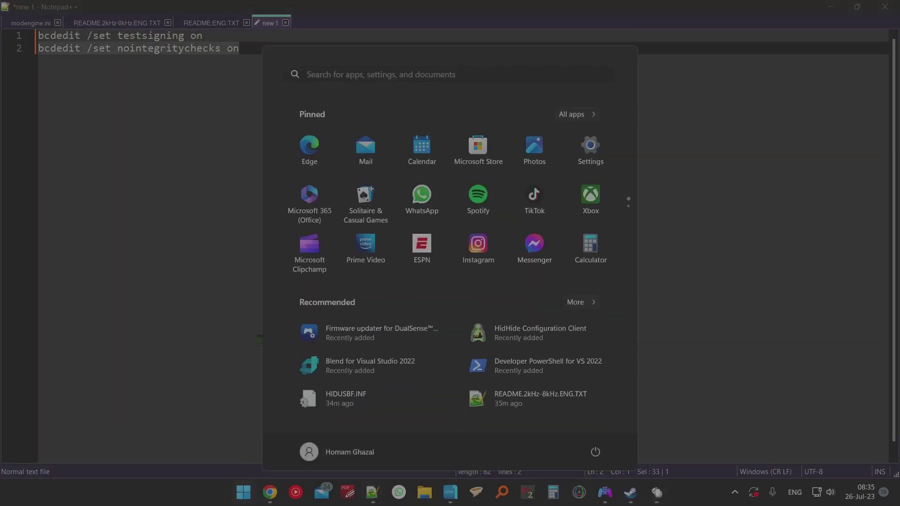
{"action": "type", "text": "cmd"}
{"action": "right_click", "coordinate": [327, 160]}
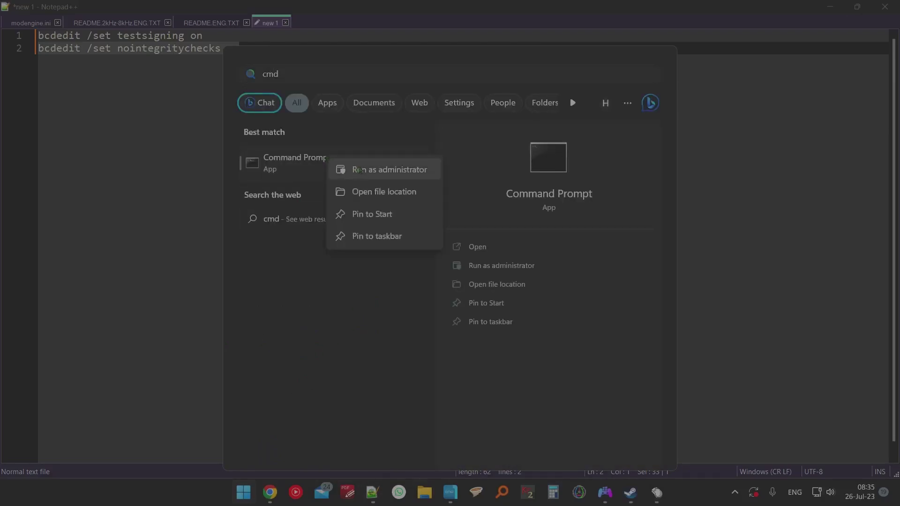
{"action": "left_click", "coordinate": [358, 170]}
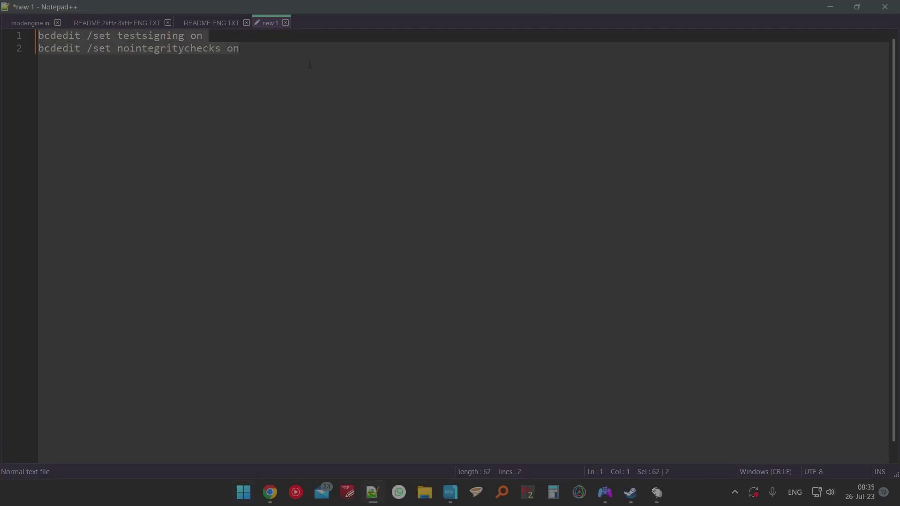
{"action": "left_click", "coordinate": [335, 76]}
Read the README.2kHz-8kHz.ENG.TXT instructions on running the driver batch file, installing the service and restarting the computer
{"action": "left_click", "coordinate": [656, 492]}
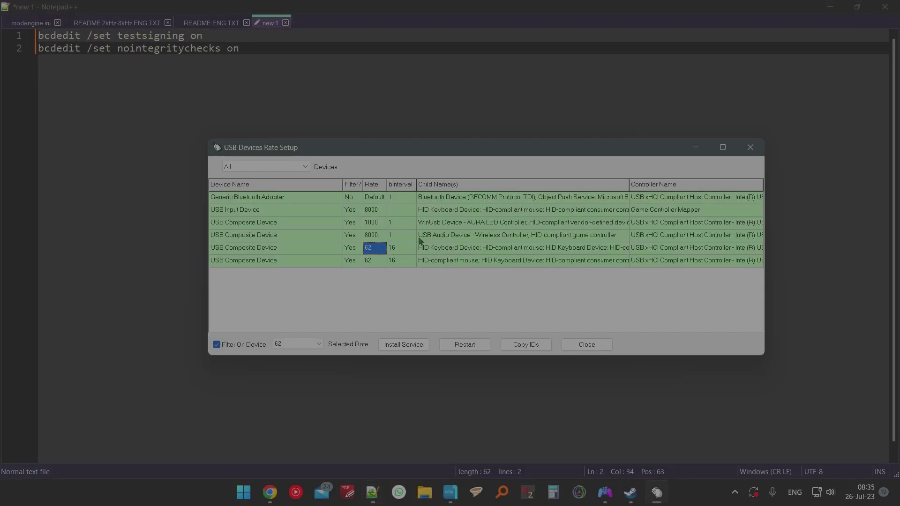
{"action": "left_click", "coordinate": [373, 492]}
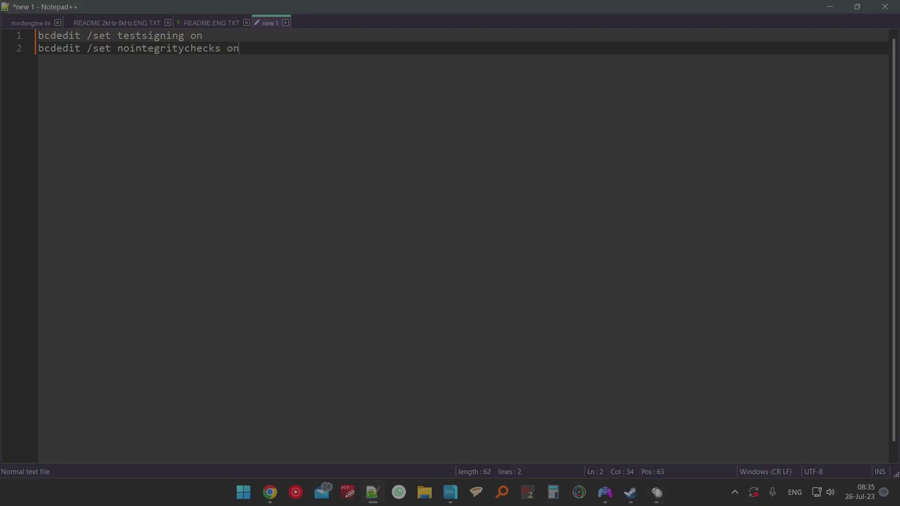
{"action": "key", "text": "ctrl+Tab"}
{"action": "left_click", "coordinate": [137, 28]}
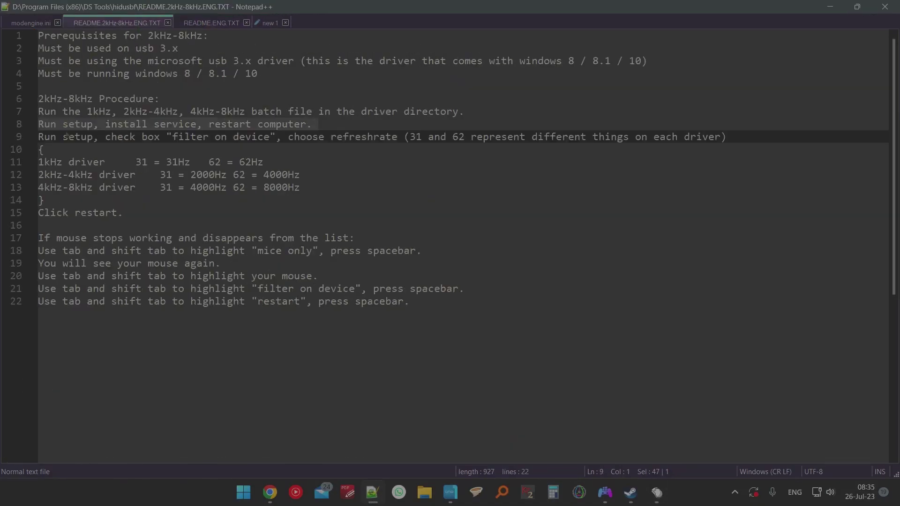
{"action": "left_click", "coordinate": [84, 125]}
{"action": "left_click_drag", "start_coordinate": [38, 124], "coordinate": [209, 111]}
{"action": "left_click", "coordinate": [324, 125]}
{"action": "left_click", "coordinate": [207, 111]}
{"action": "left_click", "coordinate": [244, 112]}
{"action": "left_click", "coordinate": [241, 108]}
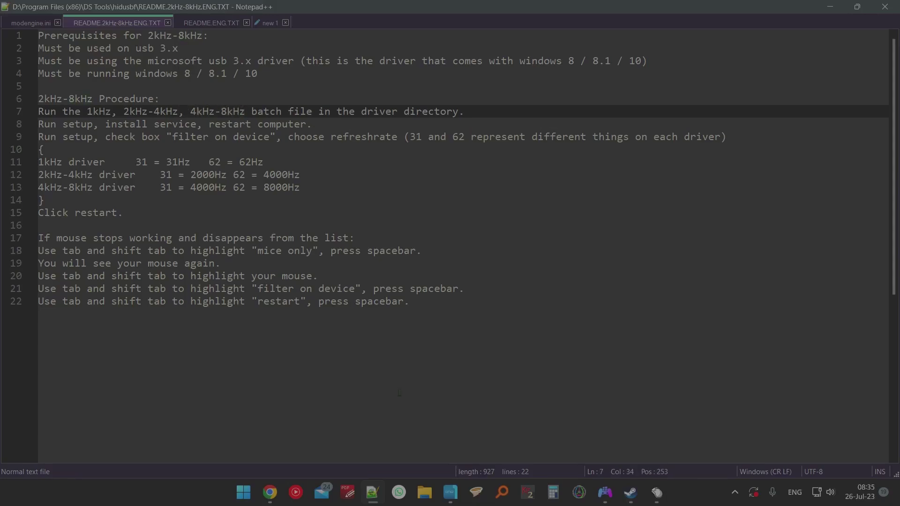
Review the batch files in OneCommander's DRIVER folder and the selectable rates of the keyboard-and-mouse device in USB Devices Rate Setup
{"action": "left_click", "coordinate": [450, 492]}
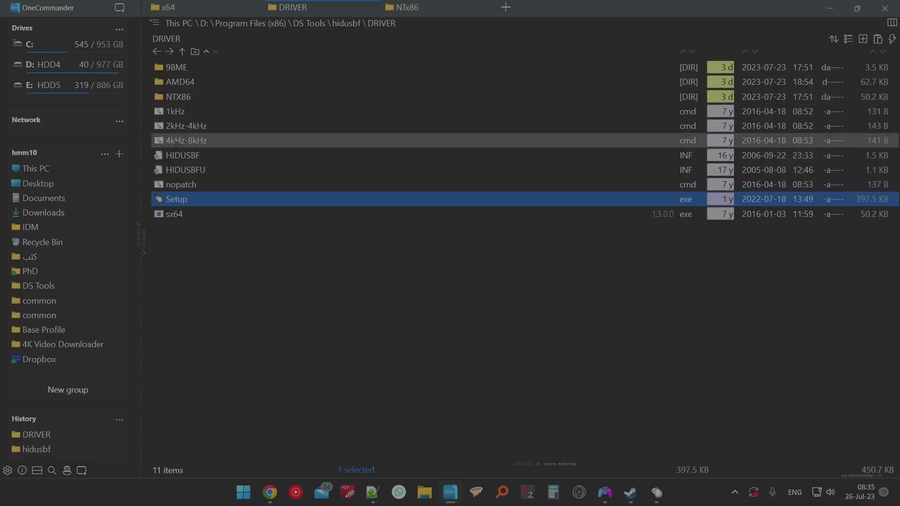
{"action": "left_click", "coordinate": [221, 241]}
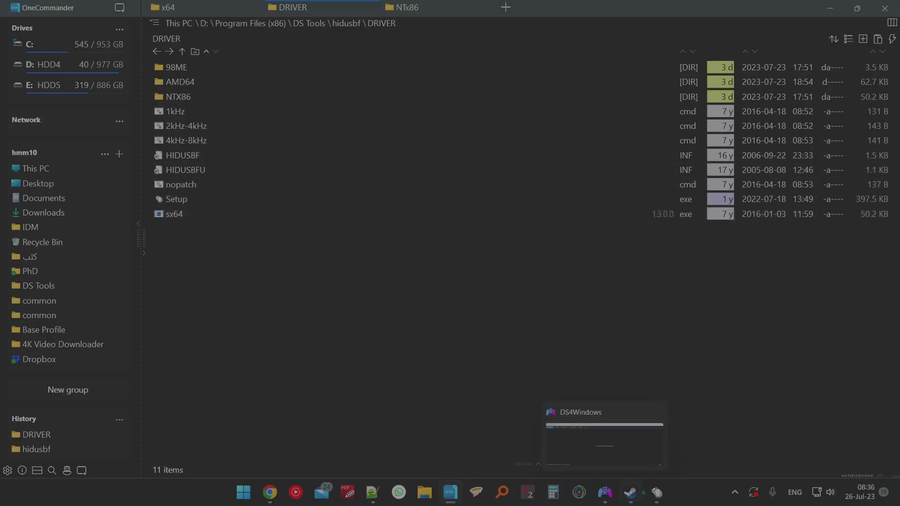
{"action": "left_click", "coordinate": [656, 493]}
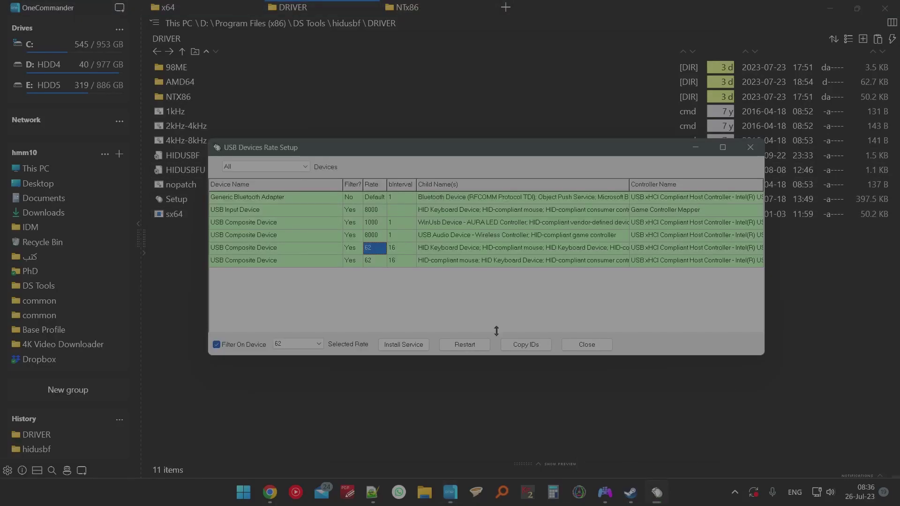
{"action": "left_click", "coordinate": [304, 344]}
{"action": "left_click", "coordinate": [305, 344]}
{"action": "left_click", "coordinate": [304, 345]}
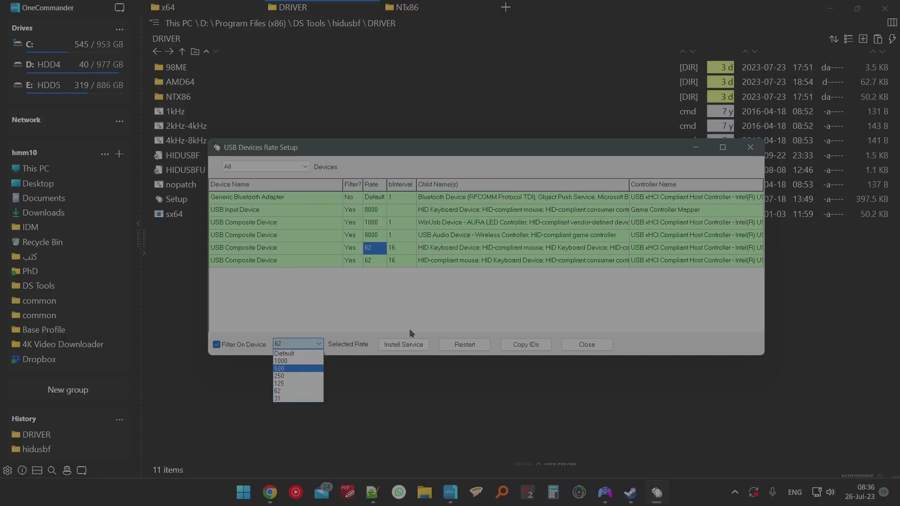
{"action": "left_click", "coordinate": [449, 313]}
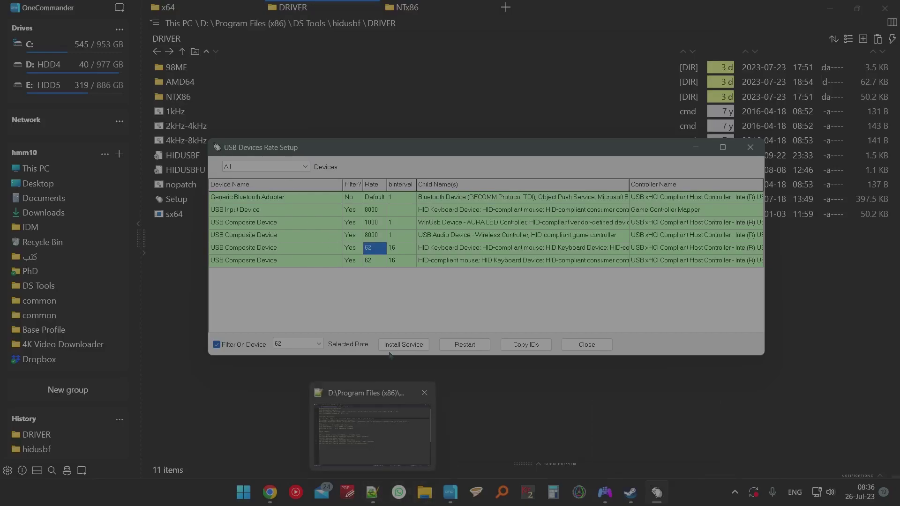
Return to the 2kHz-8kHz README in Notepad++ and read line 9 on filtering the device and choosing its refresh rate
{"action": "left_click", "coordinate": [355, 391]}
{"action": "left_click", "coordinate": [372, 492]}
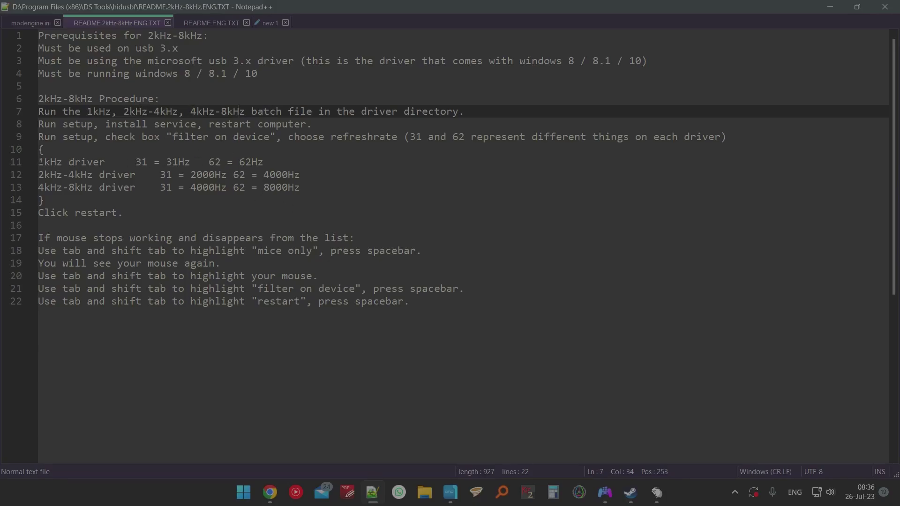
{"action": "left_click_drag", "start_coordinate": [41, 160], "coordinate": [98, 185]}
{"action": "left_click", "coordinate": [134, 154]}
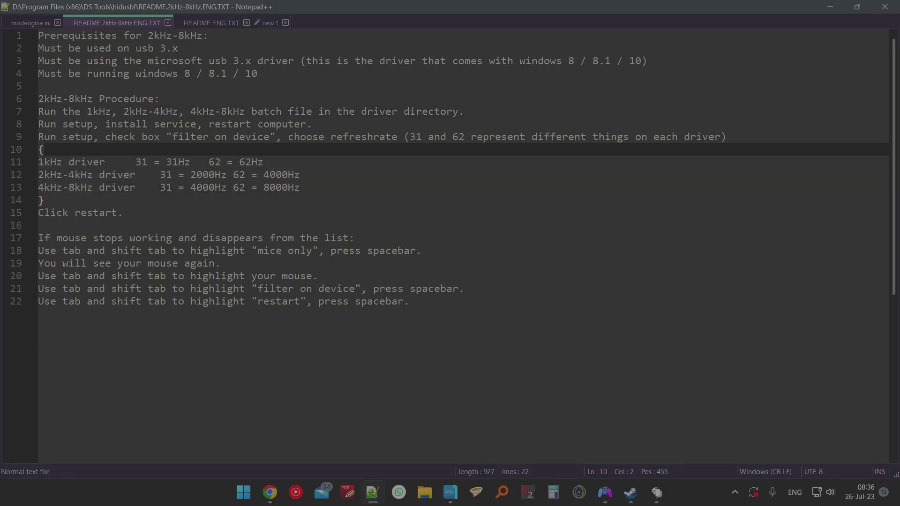
{"action": "left_click_drag", "start_coordinate": [39, 137], "coordinate": [398, 137]}
{"action": "left_click", "coordinate": [233, 137]}
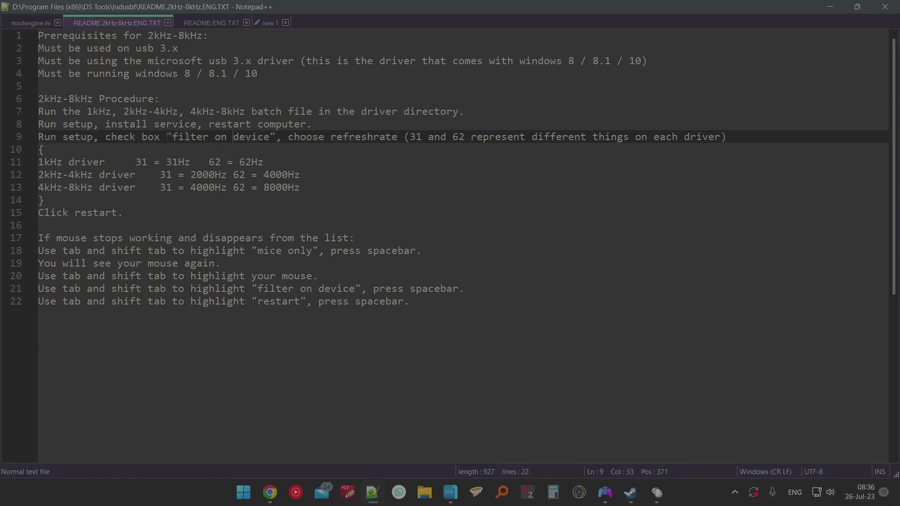
{"action": "left_click_drag", "start_coordinate": [270, 137], "coordinate": [685, 137]}
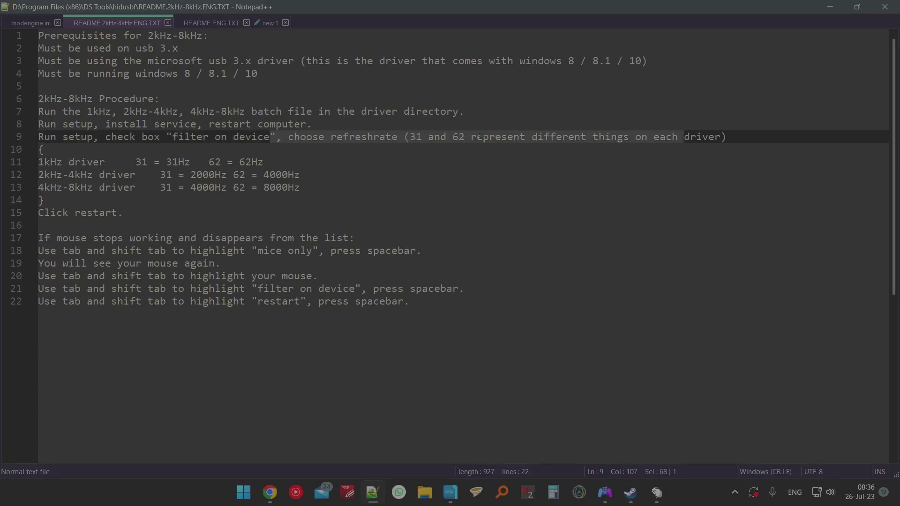
{"action": "left_click", "coordinate": [477, 136]}
Examine what rates 31 and 62 stand for on the README's 1kHz driver line
{"action": "mouse_move", "coordinate": [40, 161]}
{"action": "left_mouse_down"}
{"action": "mouse_move", "coordinate": [265, 162]}
{"action": "mouse_move", "coordinate": [39, 162]}
{"action": "left_mouse_up"}
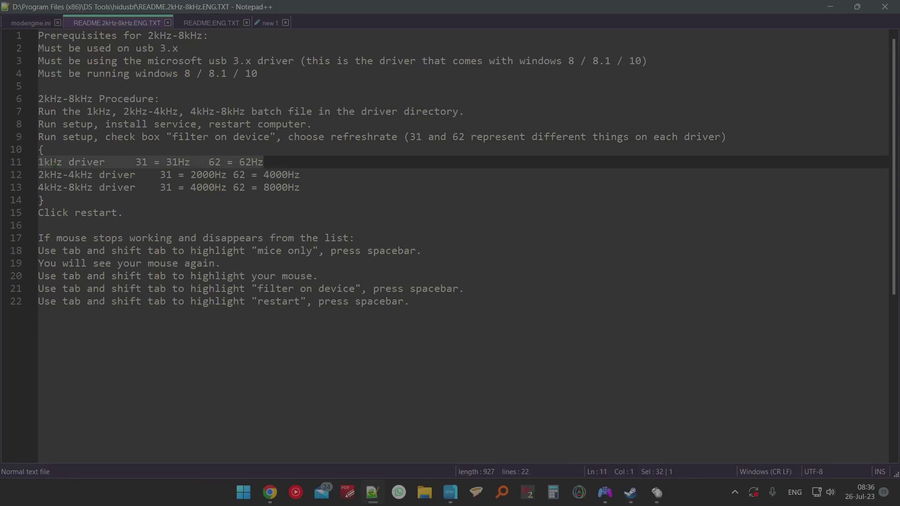
{"action": "left_click", "coordinate": [62, 161]}
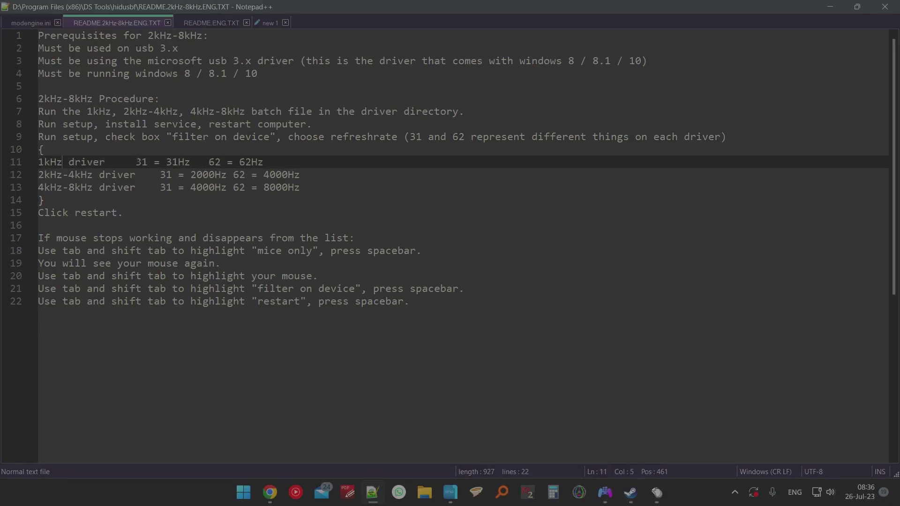
{"action": "left_click_drag", "start_coordinate": [136, 161], "coordinate": [200, 162]}
{"action": "key", "text": "Right"}
{"action": "left_click_drag", "start_coordinate": [105, 162], "coordinate": [38, 162]}
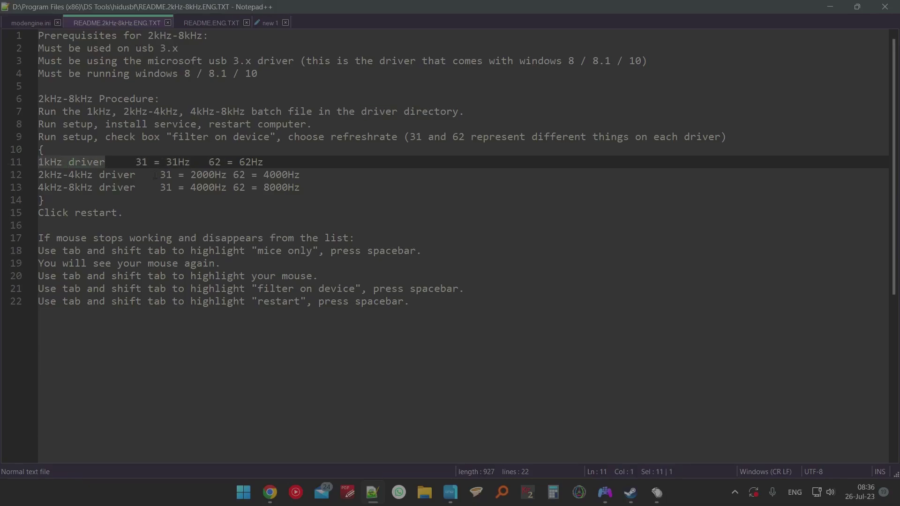
{"action": "left_click_drag", "start_coordinate": [136, 162], "coordinate": [266, 161]}
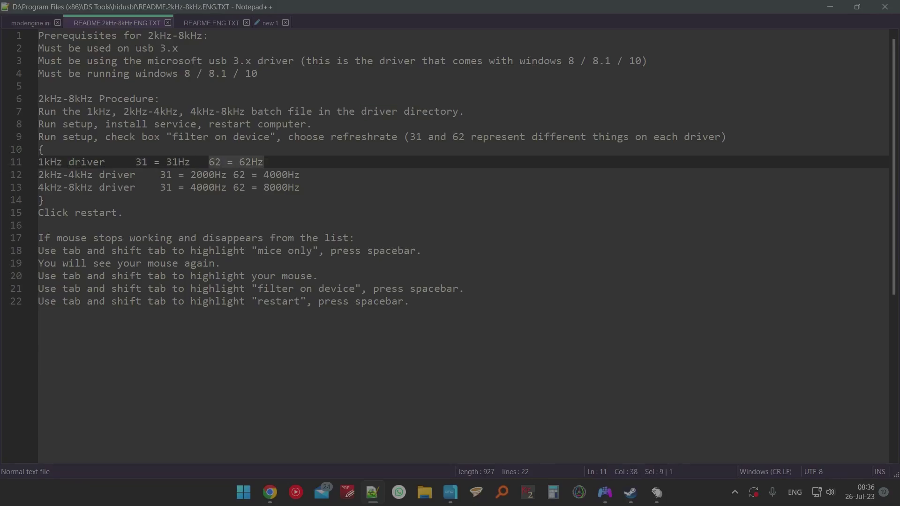
{"action": "key", "text": "Right"}
Examine what rates 31 and 62 stand for on the README's 2kHz-4kHz and 4kHz-8kHz driver lines
{"action": "left_click_drag", "start_coordinate": [133, 176], "coordinate": [38, 175]}
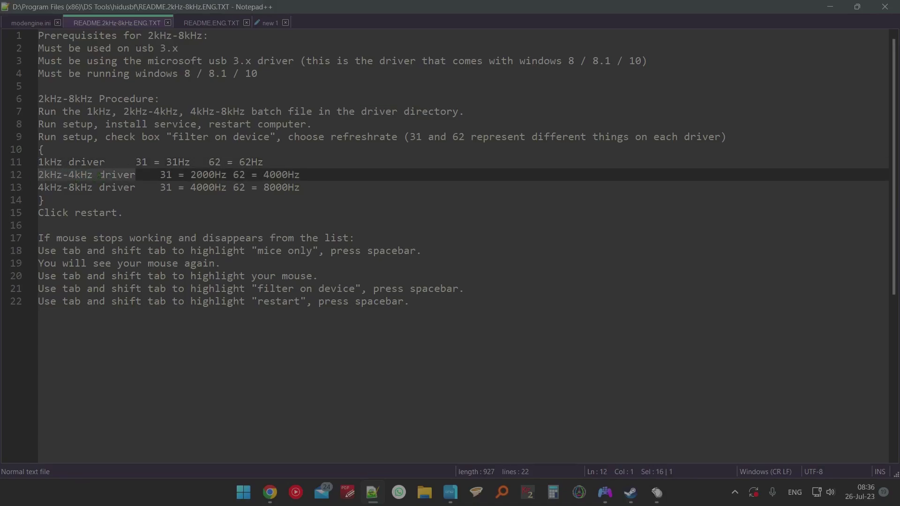
{"action": "left_click_drag", "start_coordinate": [159, 174], "coordinate": [227, 174]}
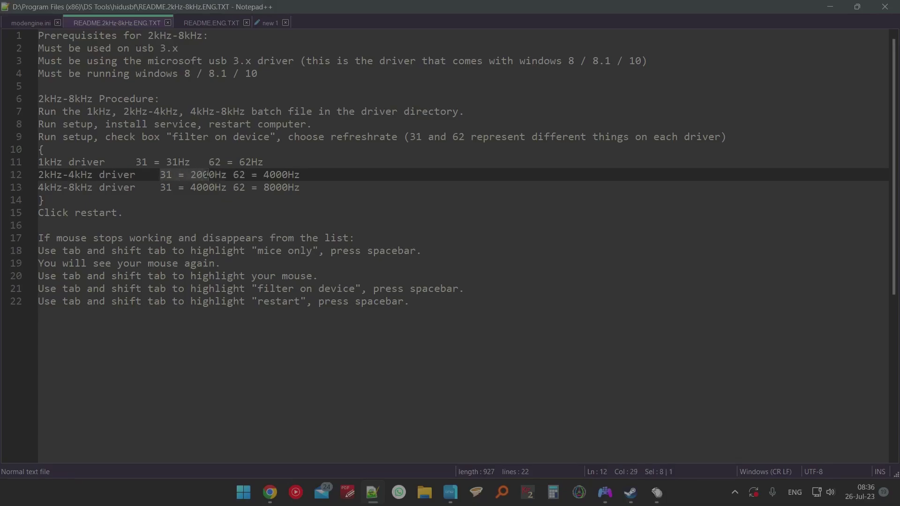
{"action": "left_click_drag", "start_coordinate": [233, 174], "coordinate": [300, 174]}
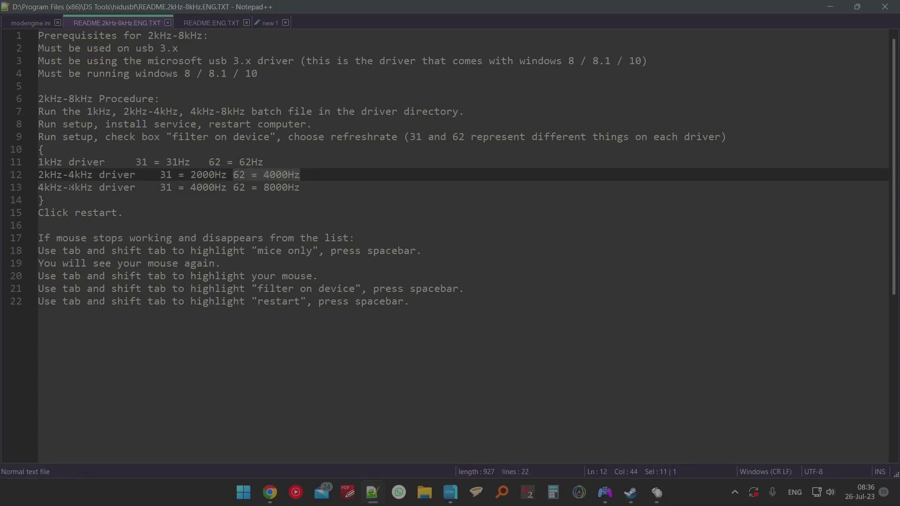
{"action": "left_click_drag", "start_coordinate": [44, 187], "coordinate": [301, 188]}
{"action": "left_click", "coordinate": [302, 187]}
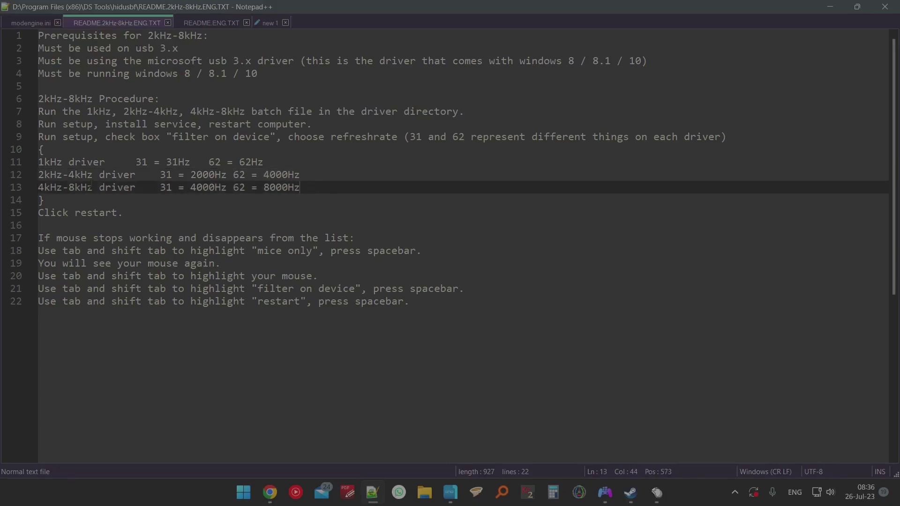
Highlight the README's "Click restart." line, then switch to USB Devices Rate Setup and move its window higher on the screen
{"action": "left_click", "coordinate": [145, 215]}
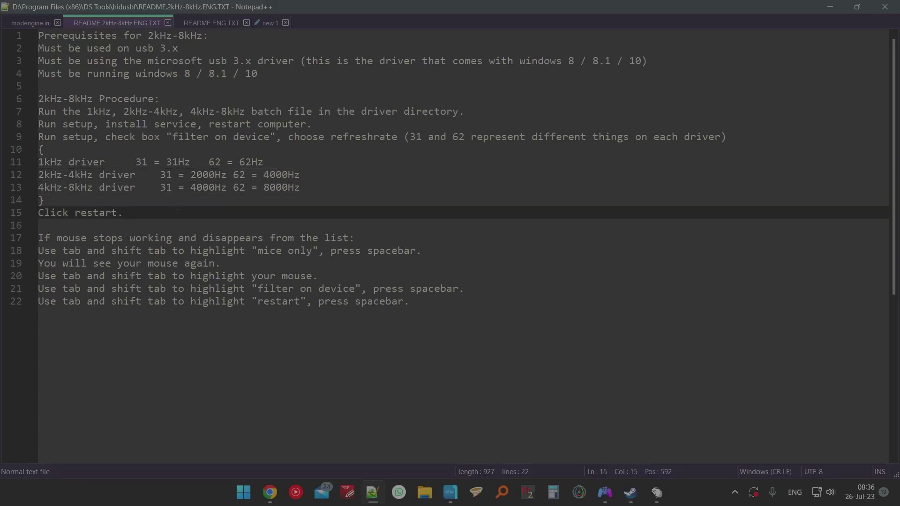
{"action": "left_click_drag", "start_coordinate": [146, 213], "coordinate": [38, 214]}
{"action": "left_click", "coordinate": [145, 213]}
{"action": "left_click", "coordinate": [656, 492]}
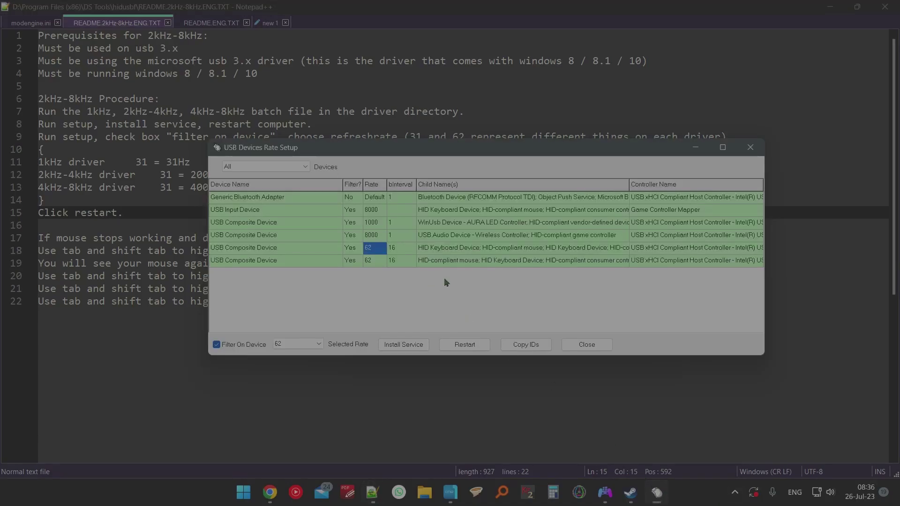
{"action": "left_click_drag", "start_coordinate": [327, 155], "coordinate": [347, 86]}
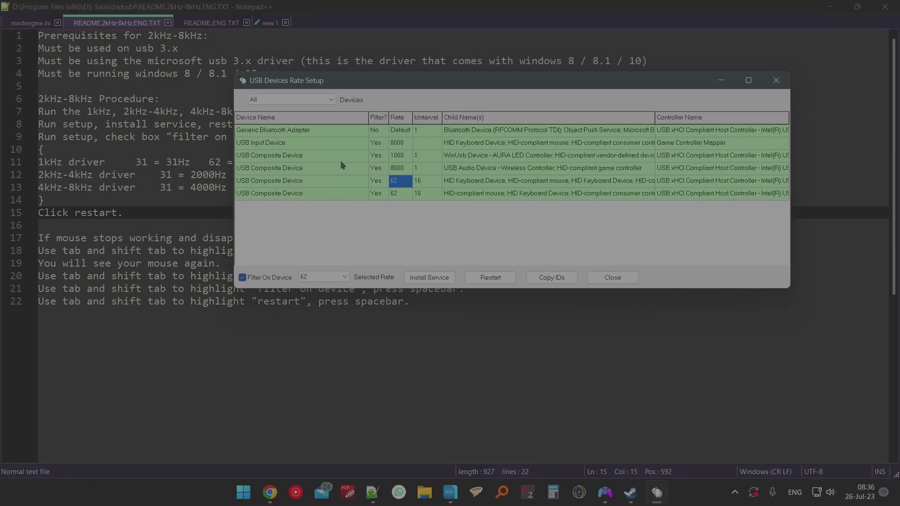
{"action": "left_click_drag", "start_coordinate": [384, 86], "coordinate": [360, 89]}
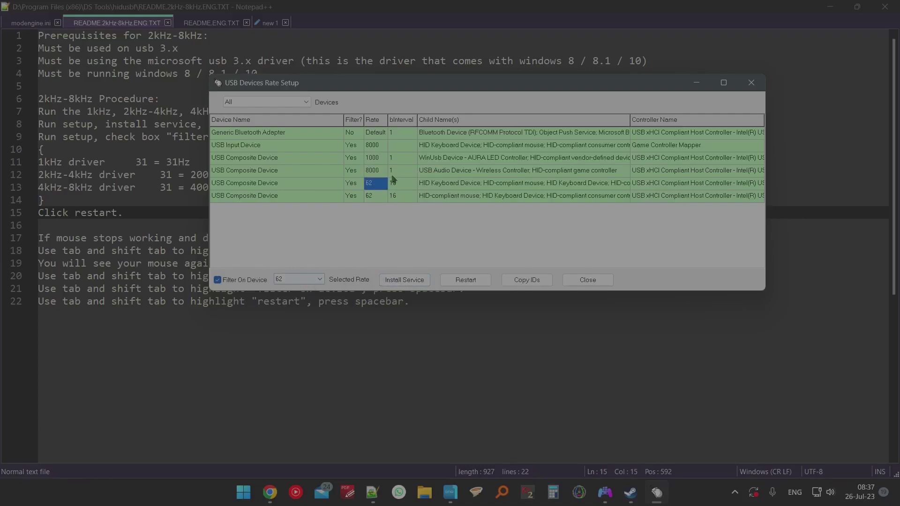
Set the rate of the keyboard-and-mouse USB Composite Device in the fifth row to Default and disable Filter On Device
{"action": "left_click", "coordinate": [351, 184]}
{"action": "left_click", "coordinate": [465, 279]}
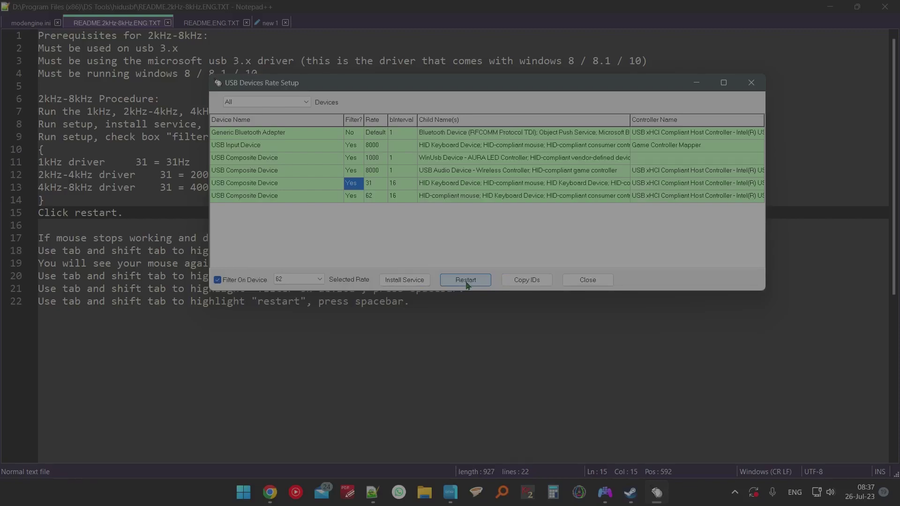
{"action": "key", "text": "Up"}
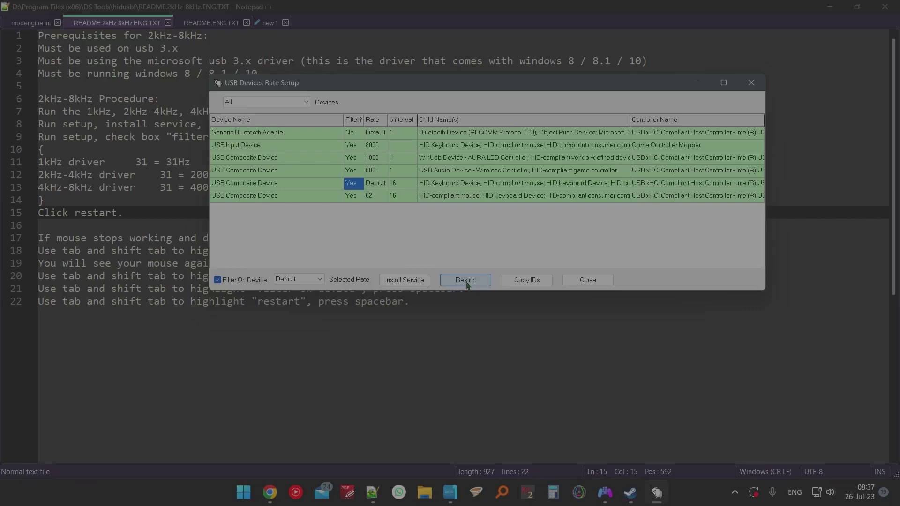
{"action": "key", "text": "shift+Tab"}
{"action": "key", "text": "space"}
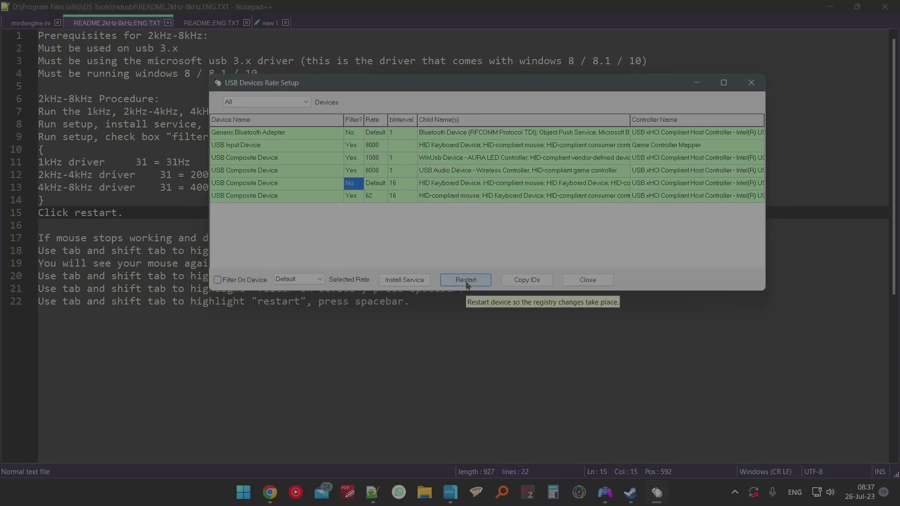
Restart the fifth-row keyboard-and-mouse USB Composite Device so that its changed settings take effect
{"action": "key", "text": "Tab"}
{"action": "key", "text": "Tab"}
{"action": "key", "text": "Tab"}
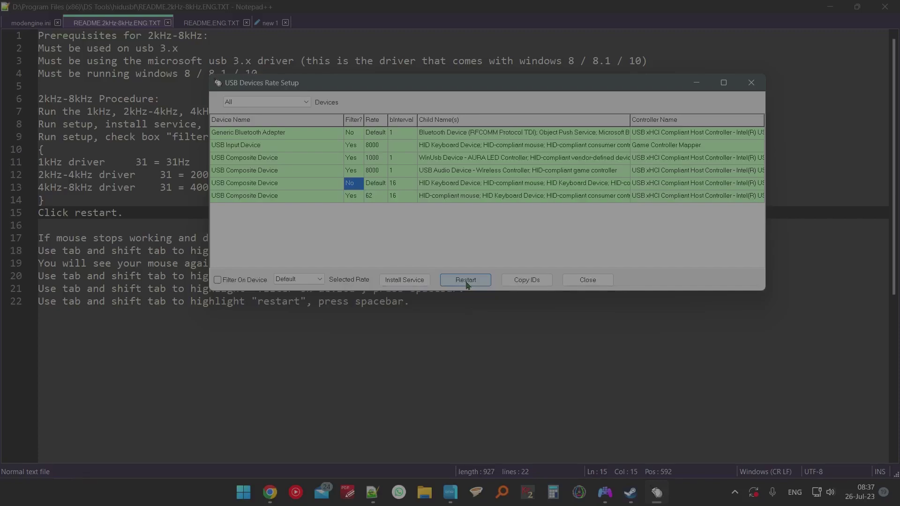
{"action": "key", "text": "shift+Tab"}
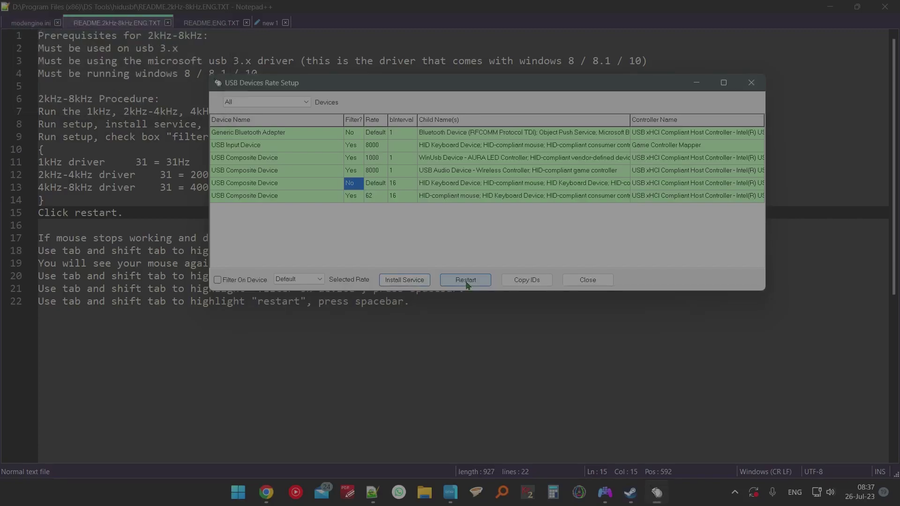
{"action": "key", "text": "Tab"}
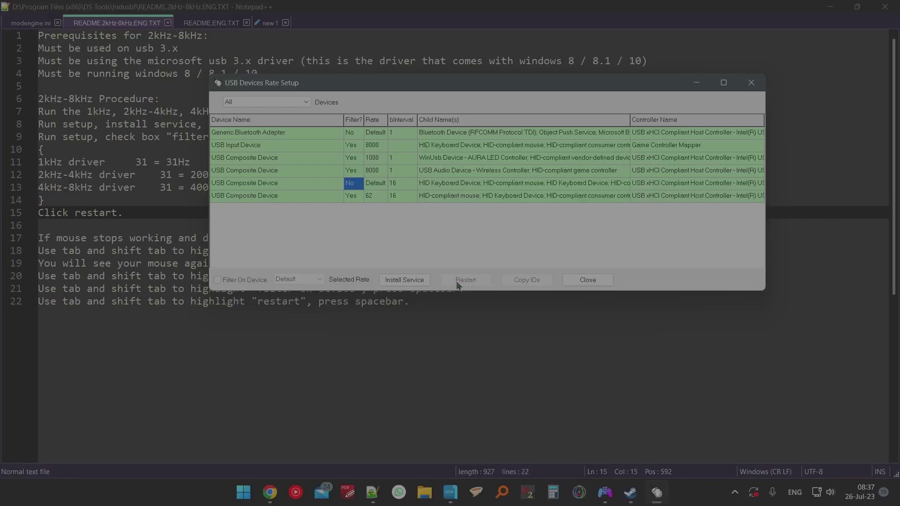
Enable Filter On Device for the fifth-row keyboard-and-mouse USB Composite Device and set its rate to 62
{"action": "left_click", "coordinate": [241, 281]}
{"action": "left_click", "coordinate": [298, 279]}
{"action": "left_click", "coordinate": [290, 327]}
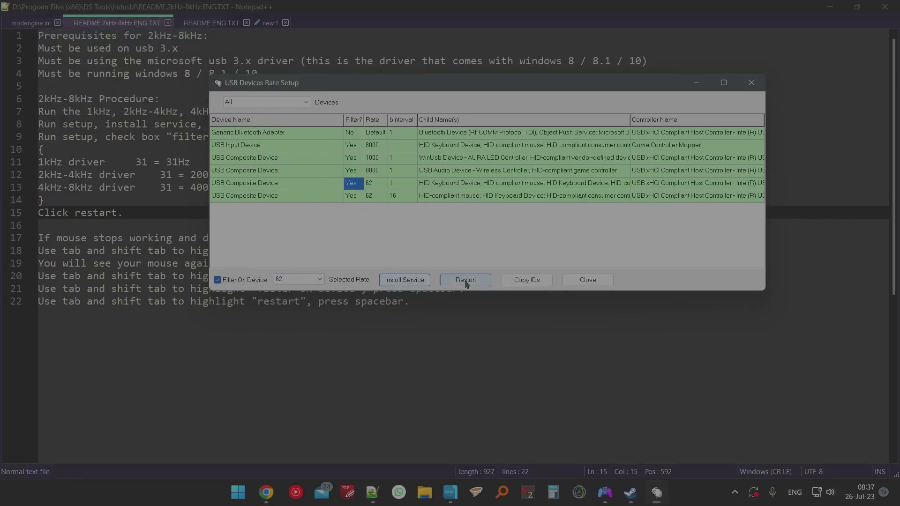
Switch to the 2kHz-8kHz README and examine its line on running setup, installing the service and restarting the computer
{"action": "left_click", "coordinate": [145, 137]}
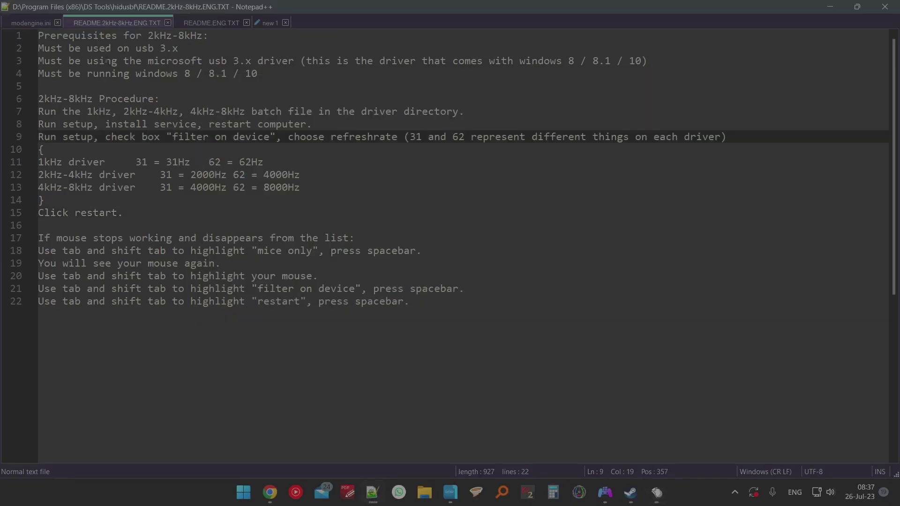
{"action": "mouse_move", "coordinate": [70, 125]}
{"action": "left_mouse_down"}
{"action": "mouse_move", "coordinate": [322, 128]}
{"action": "mouse_move", "coordinate": [81, 124]}
{"action": "left_mouse_up"}
{"action": "left_click", "coordinate": [346, 124]}
{"action": "left_click", "coordinate": [276, 124]}
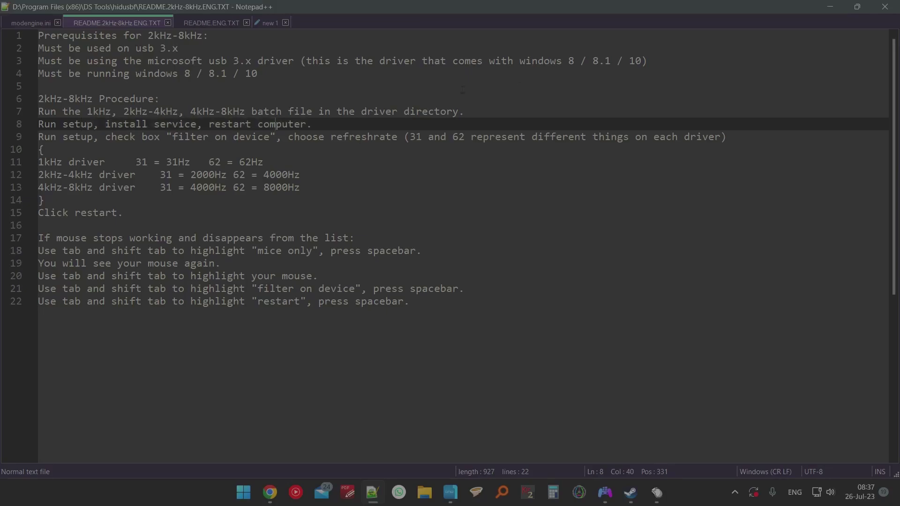
Switch to OneCommander and highlight the hidusbf DRIVER folder's contents, clearing the selection each time
{"action": "left_click", "coordinate": [829, 6]}
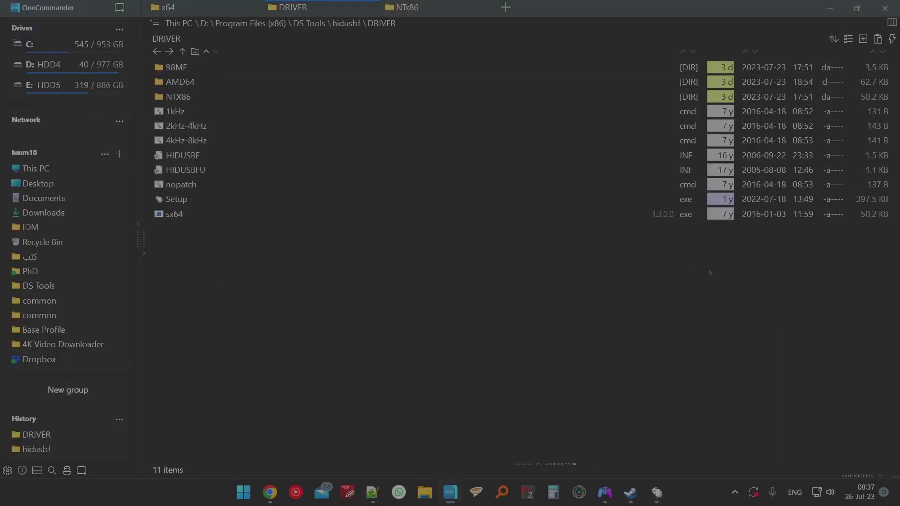
{"action": "left_click_drag", "start_coordinate": [709, 268], "coordinate": [390, 65]}
{"action": "left_click", "coordinate": [582, 300]}
{"action": "left_click_drag", "start_coordinate": [492, 307], "coordinate": [204, 65]}
{"action": "left_click", "coordinate": [412, 276]}
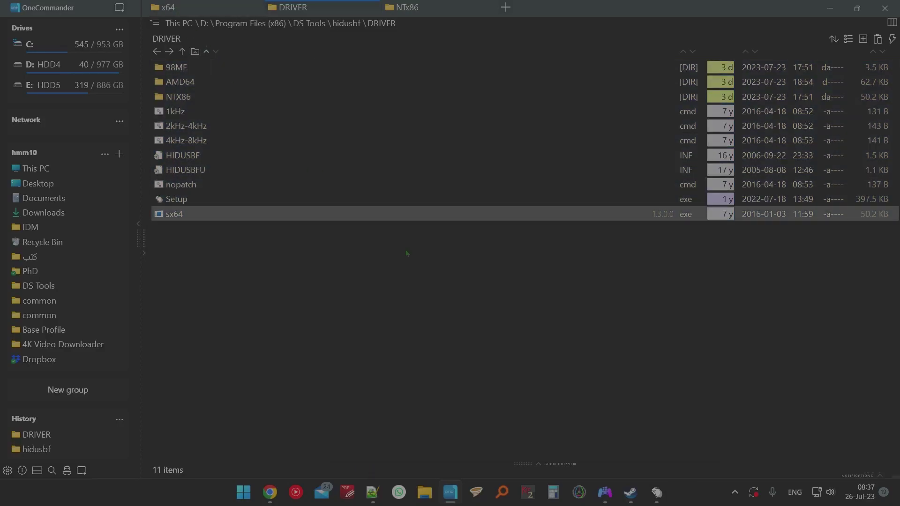
Switch to USB Devices Rate Setup, move its window slightly, and examine the filter and rate of the AURA LED Controller composite device
{"action": "double_click", "coordinate": [365, 214]}
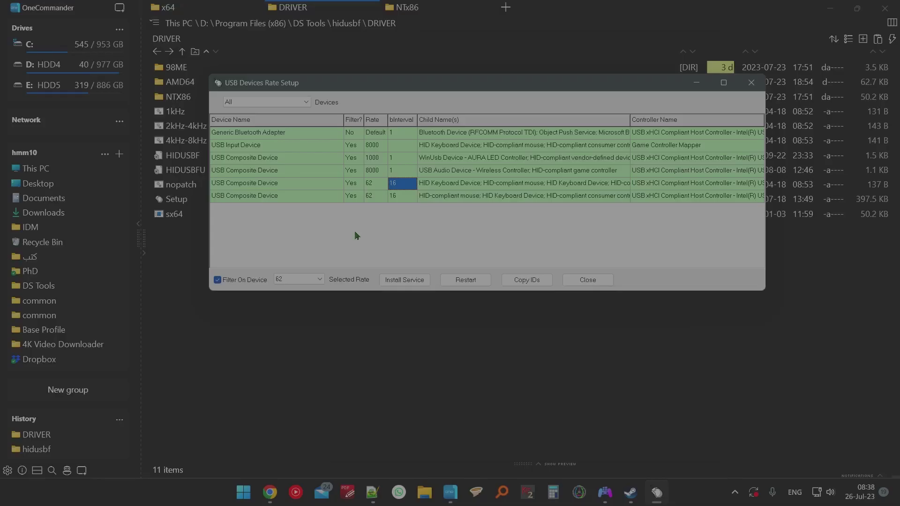
{"action": "left_click_drag", "start_coordinate": [453, 87], "coordinate": [429, 95]}
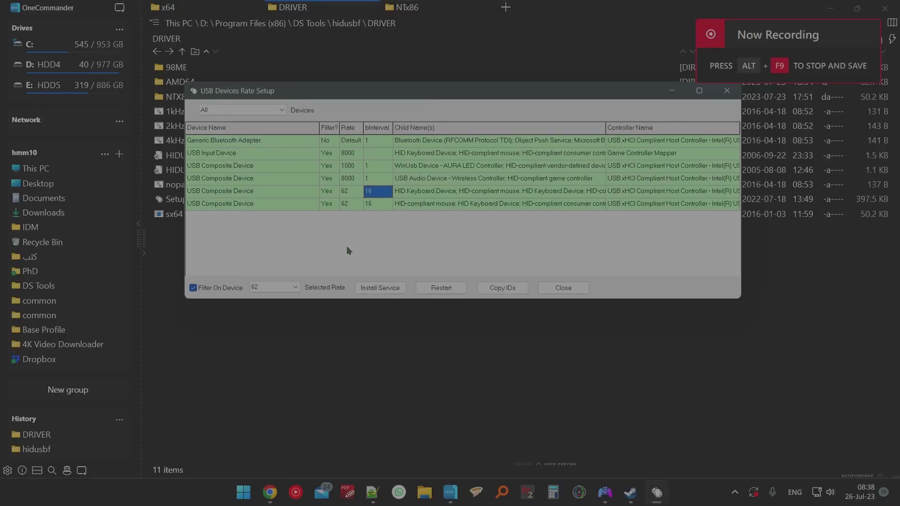
{"action": "left_click", "coordinate": [342, 166]}
{"action": "left_click", "coordinate": [322, 171]}
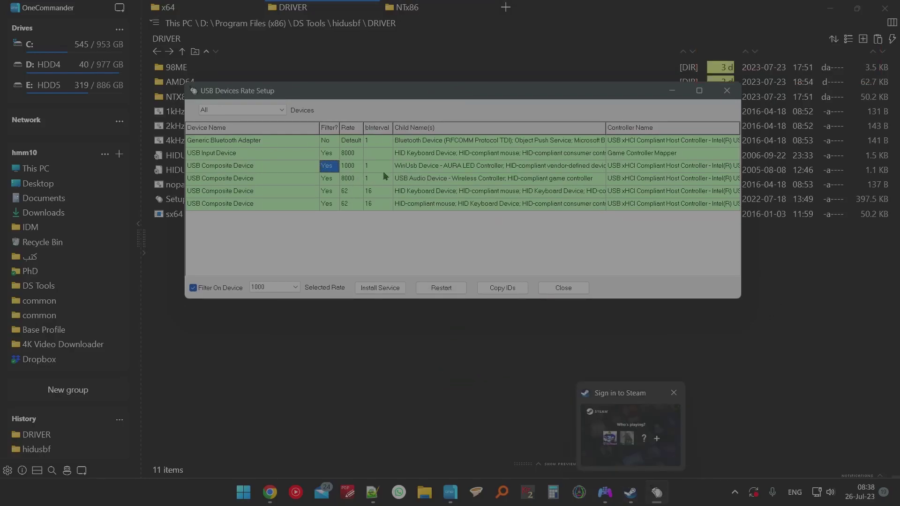
{"action": "left_click", "coordinate": [353, 171]}
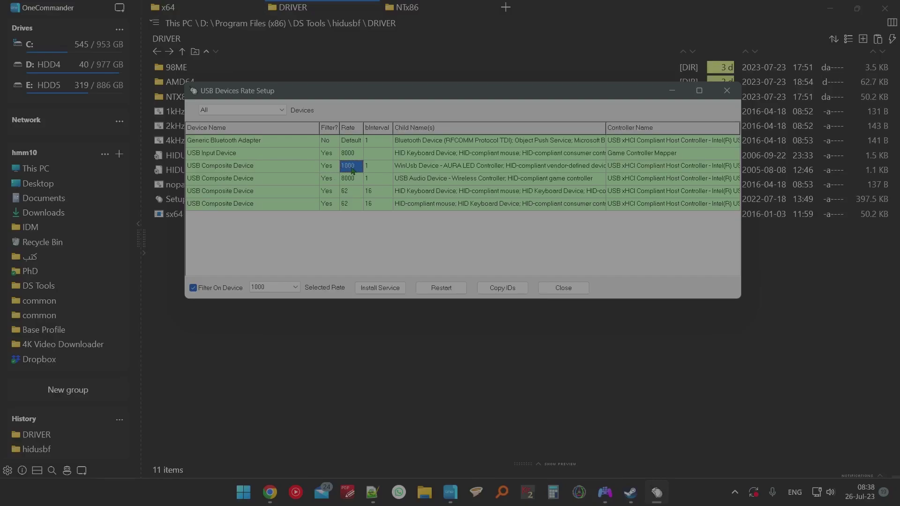
Switch to Notepad++ and highlight both bcdedit commands, testsigning on and nointegritychecks on, in the new 1 note, clearing the selection at the end
{"action": "left_click", "coordinate": [372, 492]}
{"action": "scroll", "coordinate": [268, 24], "scroll_direction": "down", "scroll_amount": 2}
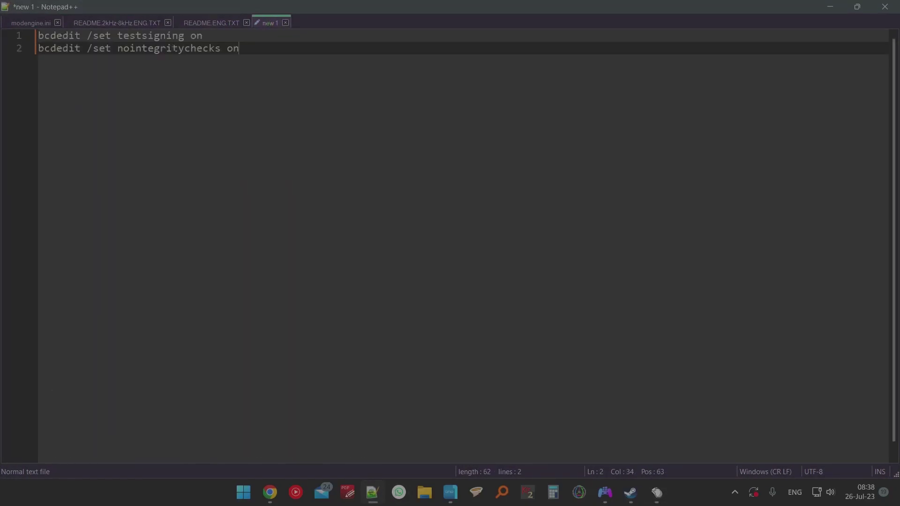
{"action": "key", "text": "ctrl+a"}
{"action": "left_click", "coordinate": [316, 130]}
{"action": "key", "text": "ctrl+a"}
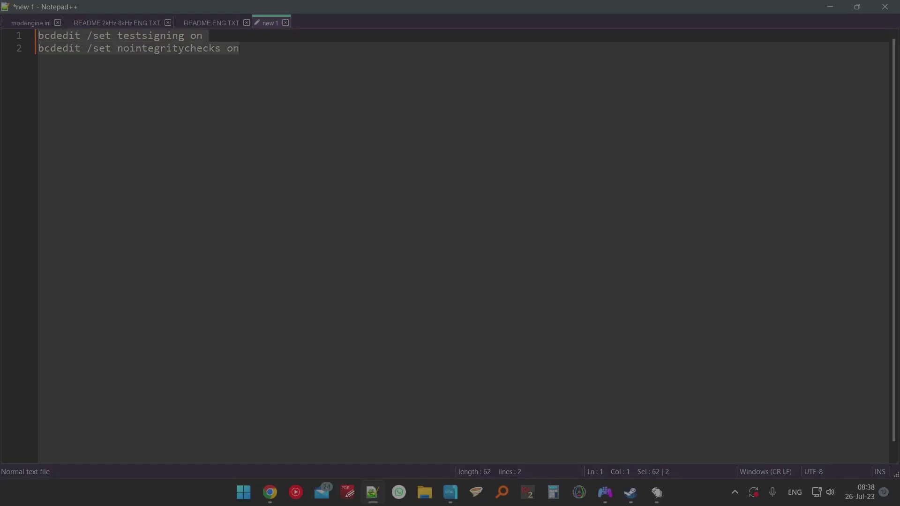
{"action": "left_click", "coordinate": [323, 101]}
{"action": "key", "text": "ctrl+a"}
{"action": "left_click", "coordinate": [264, 83]}
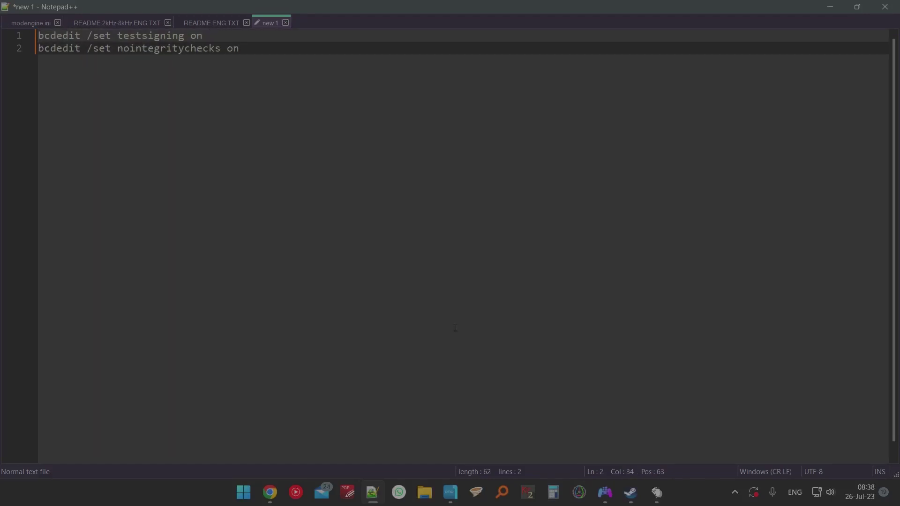